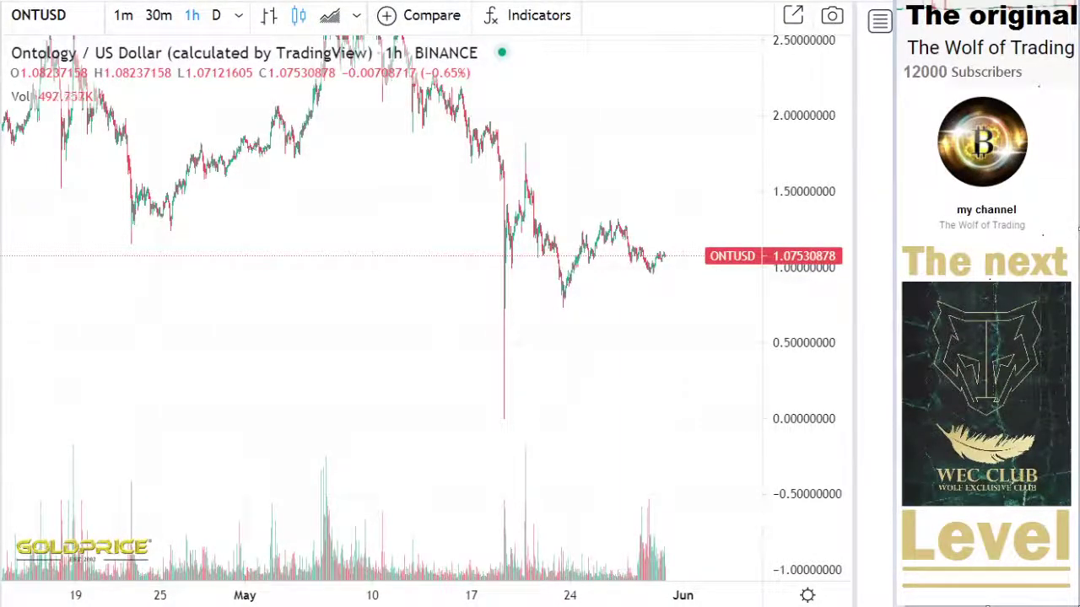
# Switch the ONTUSD chart to the 4-hour interval.
pyautogui.scroll(-2, 203, 260)
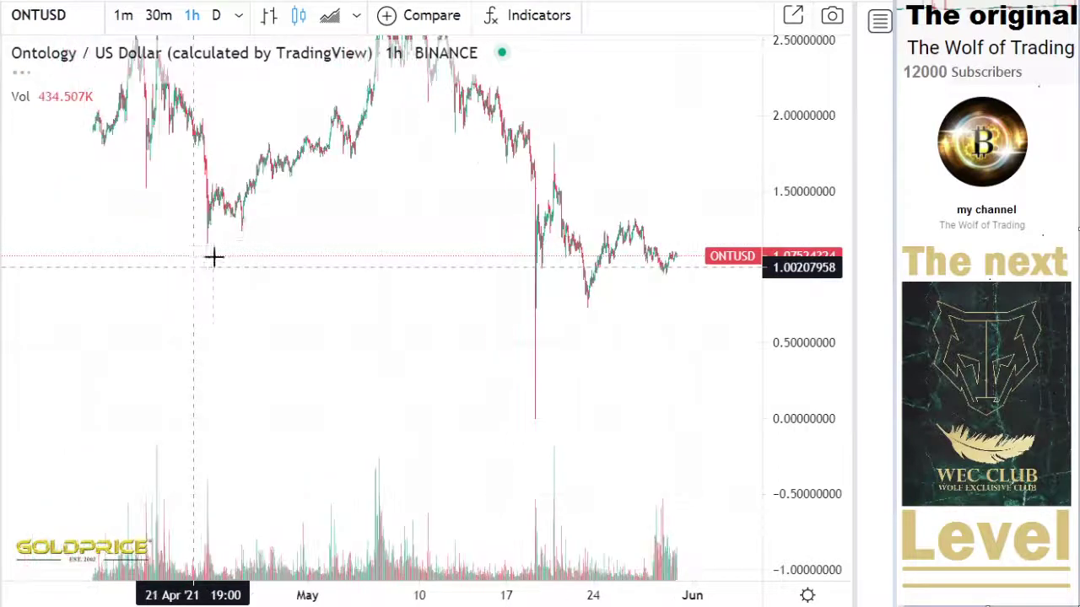
pyautogui.moveTo(250, 335); pyautogui.dragTo(244, 426)
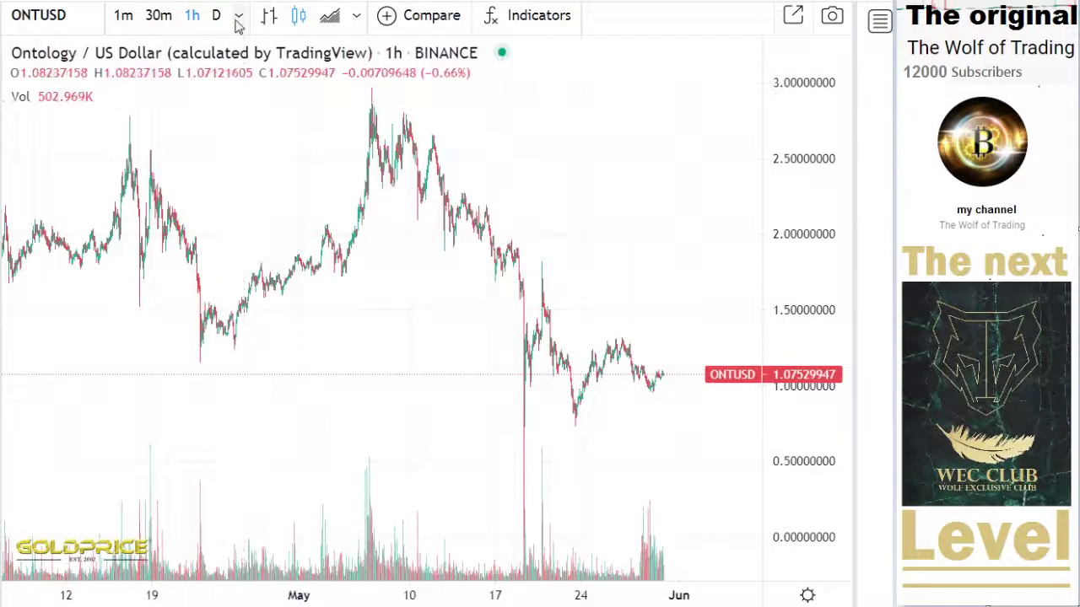
pyautogui.click(238, 16)
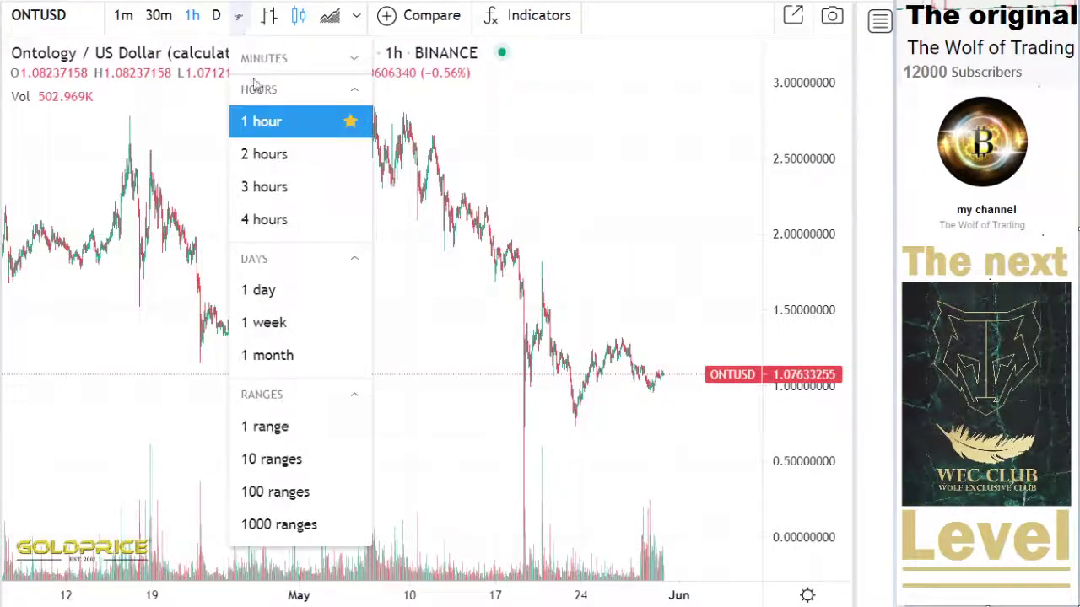
pyautogui.click(279, 218)
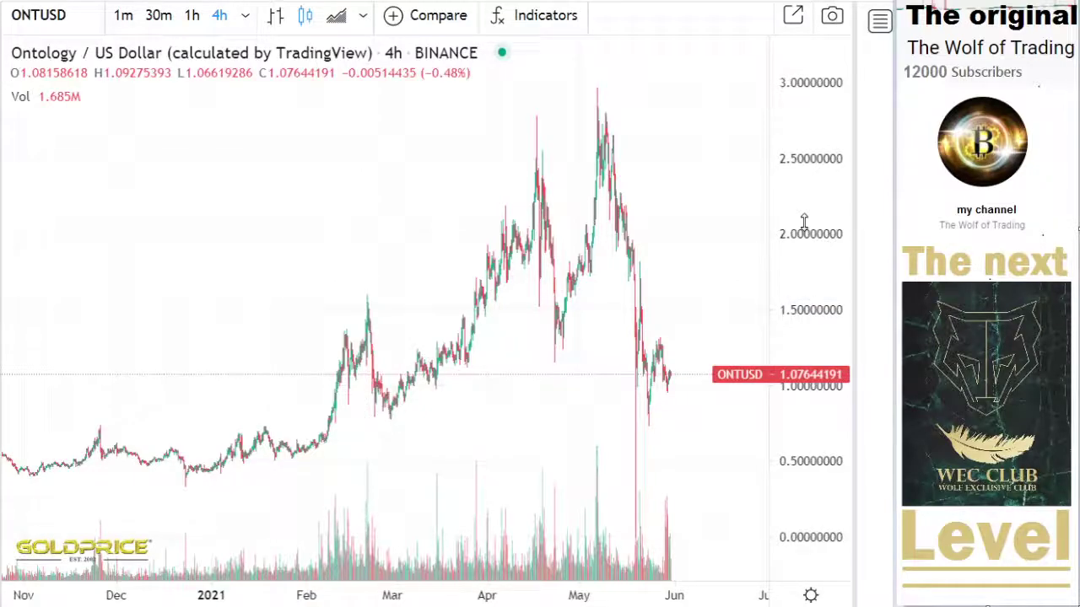
# Magnify the price scale around zero to examine the exact low of the long downward wick in May.
pyautogui.moveTo(804, 221); pyautogui.dragTo(487, 374)
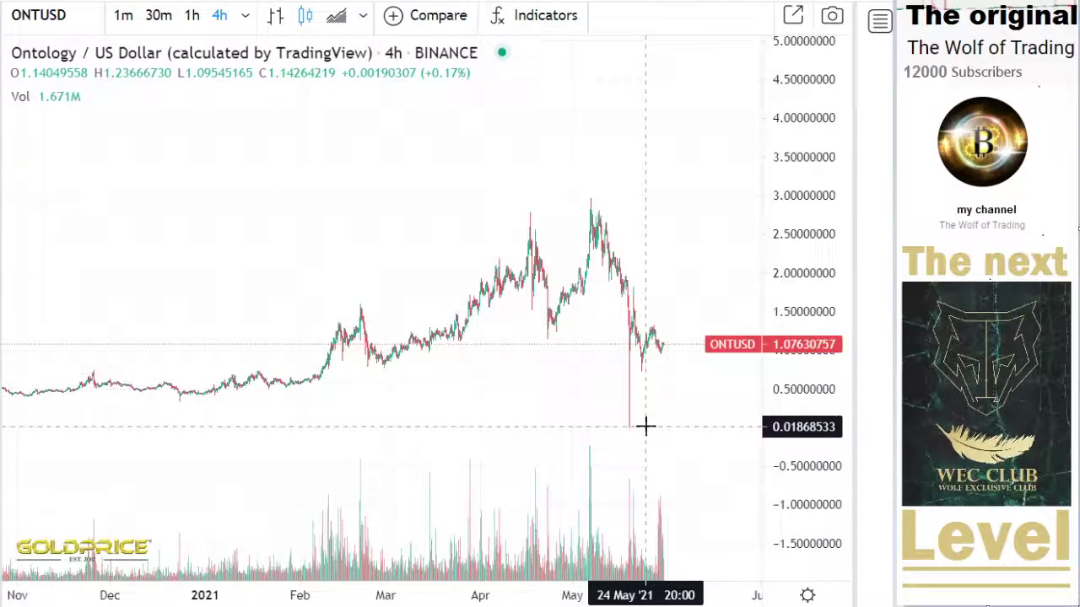
pyautogui.moveTo(665, 436); pyautogui.dragTo(688, 368)
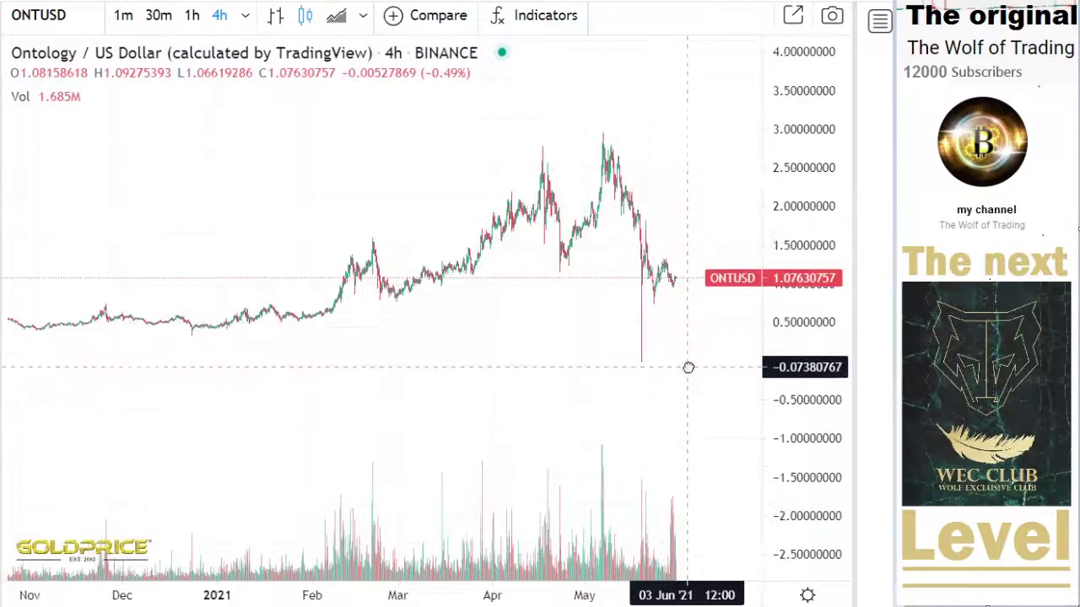
pyautogui.moveTo(797, 325); pyautogui.dragTo(786, 253)
pyautogui.moveTo(797, 426); pyautogui.dragTo(785, 248)
pyautogui.moveTo(803, 363); pyautogui.dragTo(792, 184)
pyautogui.moveTo(750, 290); pyautogui.dragTo(771, 119)
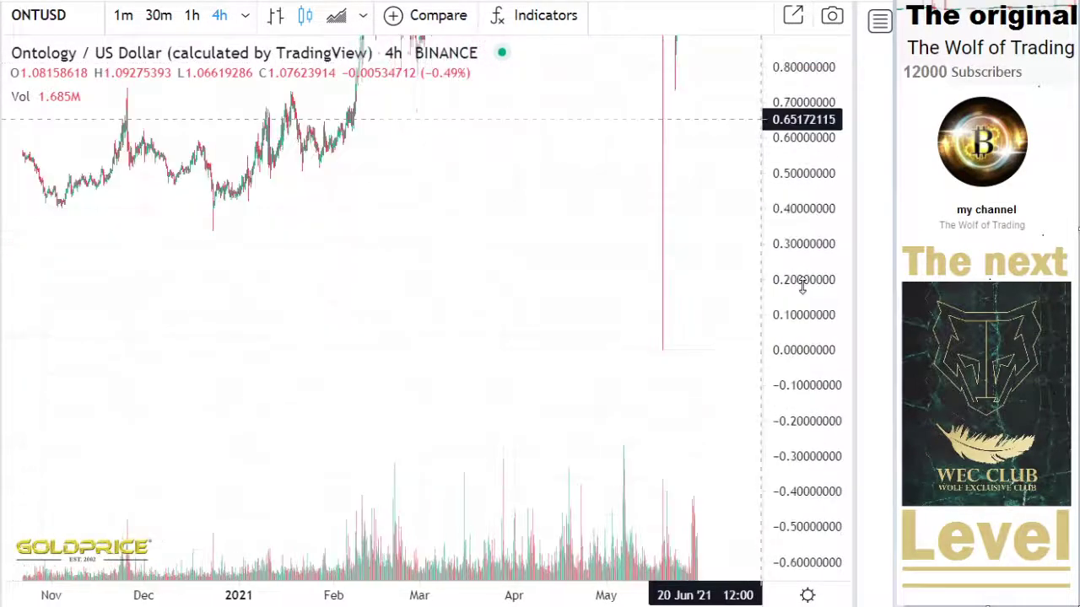
pyautogui.moveTo(818, 423); pyautogui.dragTo(796, 169)
pyautogui.moveTo(721, 352); pyautogui.dragTo(703, 223)
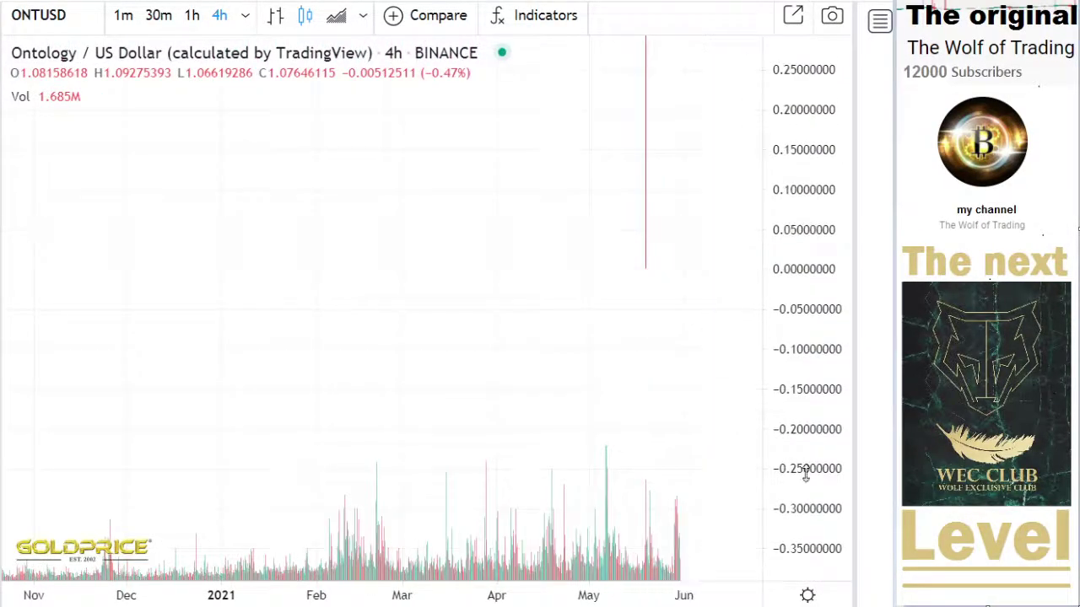
pyautogui.moveTo(797, 319); pyautogui.dragTo(734, 225)
pyautogui.moveTo(707, 385); pyautogui.dragTo(720, 512)
pyautogui.moveTo(711, 293); pyautogui.dragTo(708, 529)
pyautogui.moveTo(824, 98); pyautogui.dragTo(697, 426)
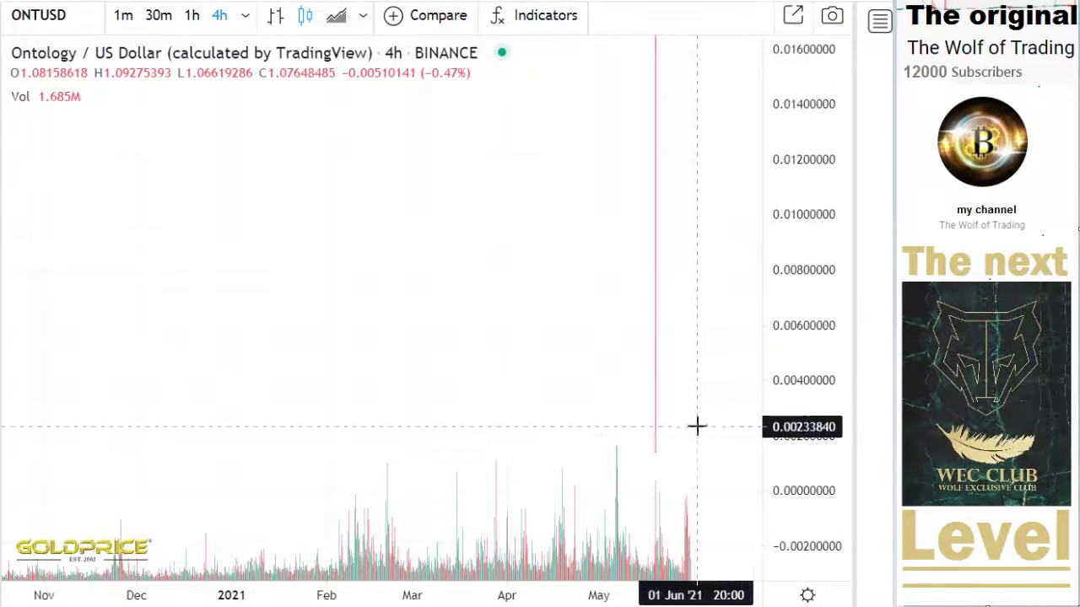
pyautogui.moveTo(701, 232); pyautogui.dragTo(704, 160)
pyautogui.moveTo(791, 281); pyautogui.dragTo(792, 61)
pyautogui.moveTo(687, 371); pyautogui.dragTo(701, 151)
pyautogui.moveTo(803, 447); pyautogui.dragTo(791, 221)
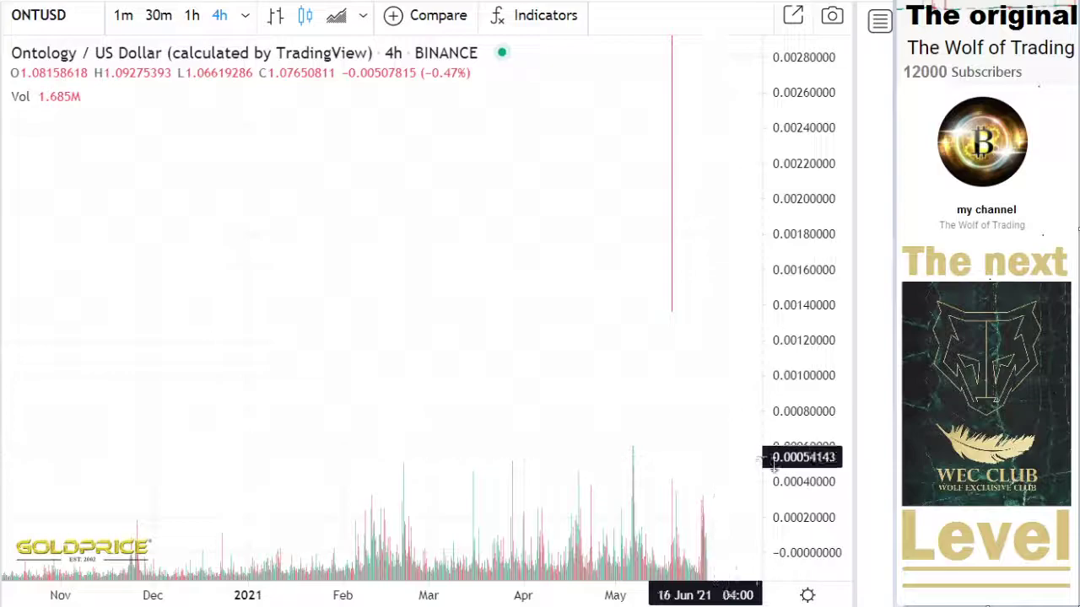
pyautogui.moveTo(797, 463); pyautogui.dragTo(798, 159)
pyautogui.moveTo(802, 388); pyautogui.dragTo(812, 92)
pyautogui.moveTo(785, 313); pyautogui.dragTo(781, 59)
pyautogui.moveTo(776, 366); pyautogui.dragTo(779, 200)
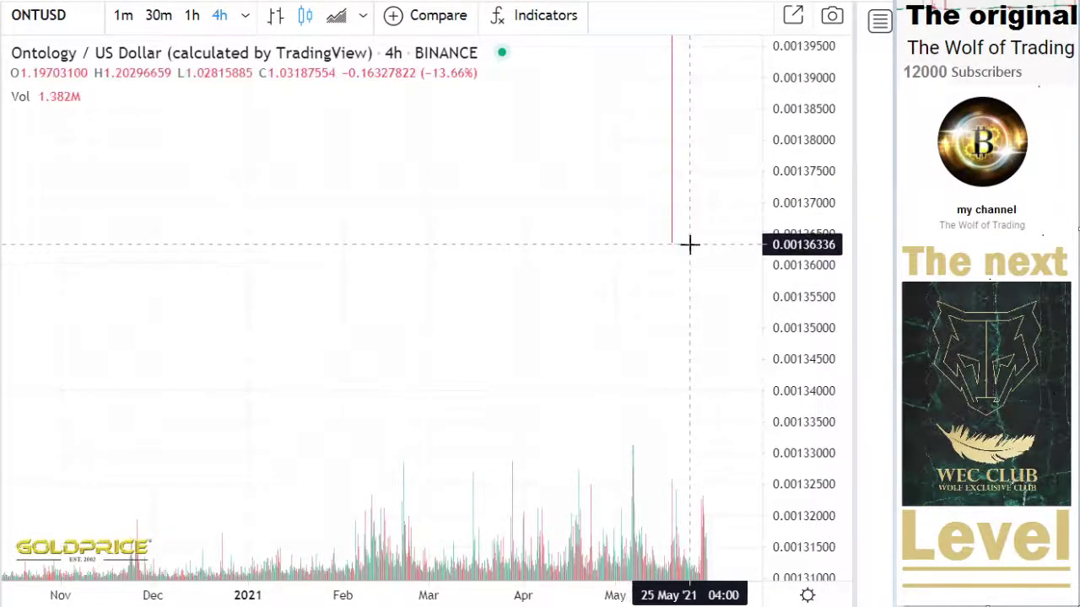
# Draw a trend line along the falling May highs, from about 3.28 on 2 May down to about -1.4.
pyautogui.moveTo(803, 149); pyautogui.dragTo(817, 540)
pyautogui.moveTo(812, 126); pyautogui.dragTo(798, 429)
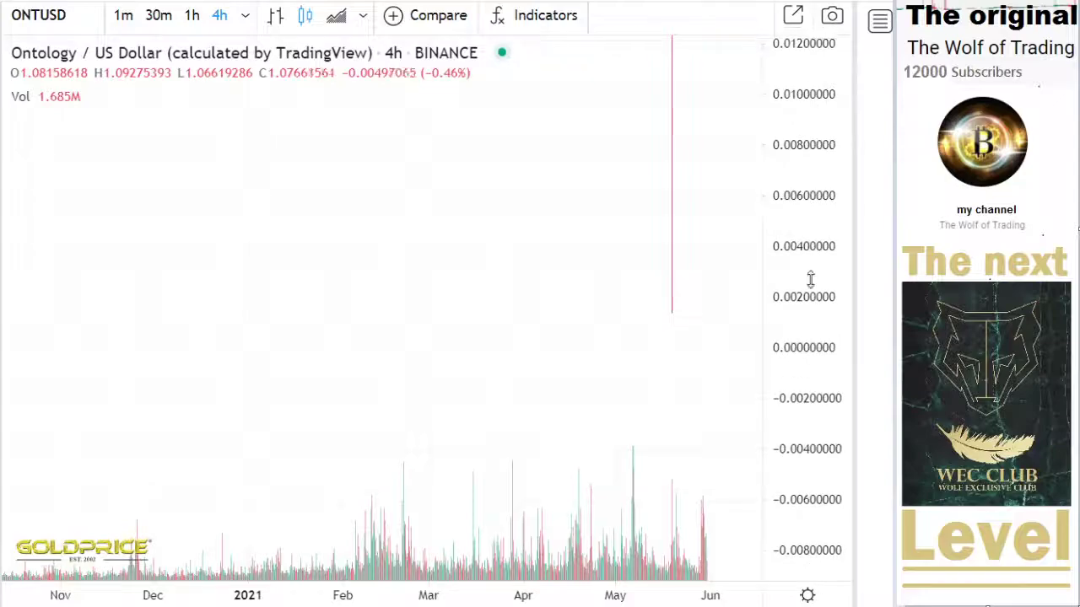
pyautogui.moveTo(810, 279); pyautogui.dragTo(815, 439)
pyautogui.moveTo(816, 91); pyautogui.dragTo(819, 406)
pyautogui.moveTo(816, 144); pyautogui.dragTo(811, 407)
pyautogui.moveTo(797, 295); pyautogui.dragTo(797, 500)
pyautogui.moveTo(827, 148); pyautogui.dragTo(803, 521)
pyautogui.moveTo(622, 405); pyautogui.dragTo(502, 437)
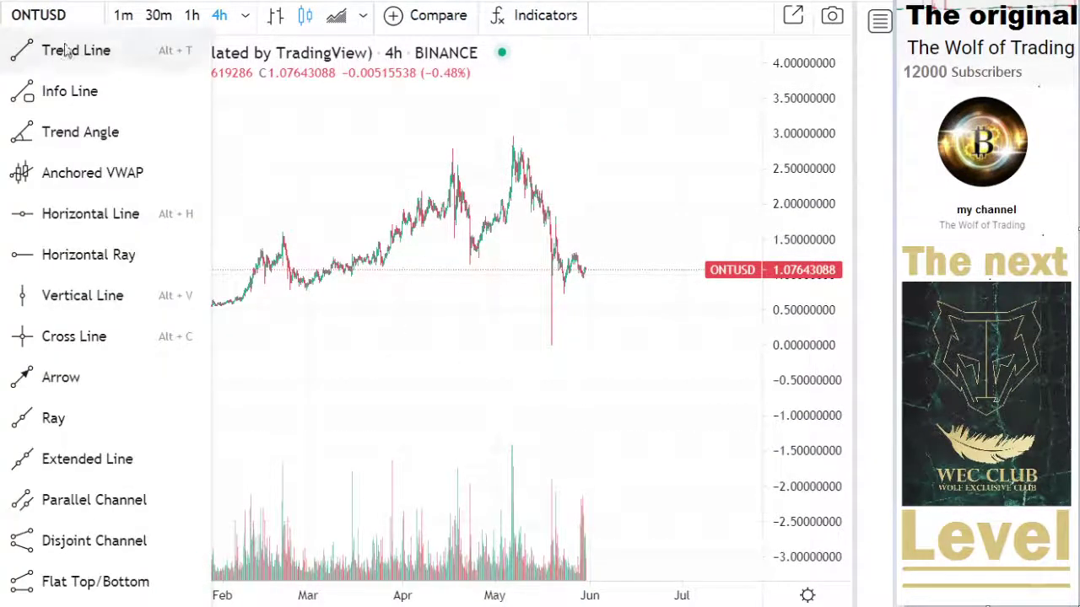
pyautogui.click(499, 113)
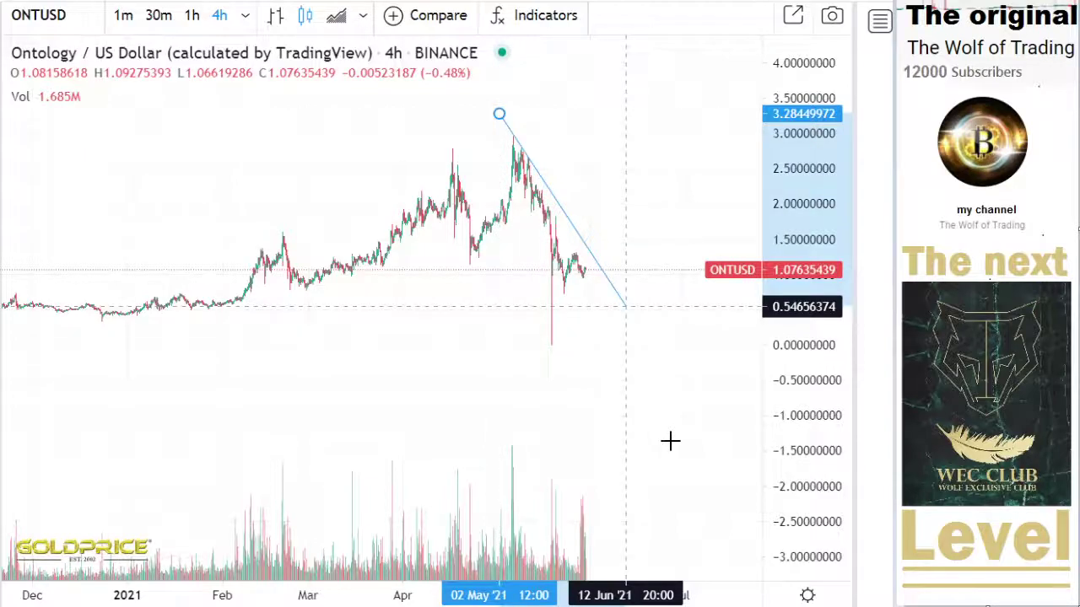
pyautogui.click(693, 444)
# Draw a second, roughly parallel trend line touching the wick low, from about 3.05 on 6 April down to about -1.6.
pyautogui.hotkey('alt', 't')
pyautogui.click(420, 130)
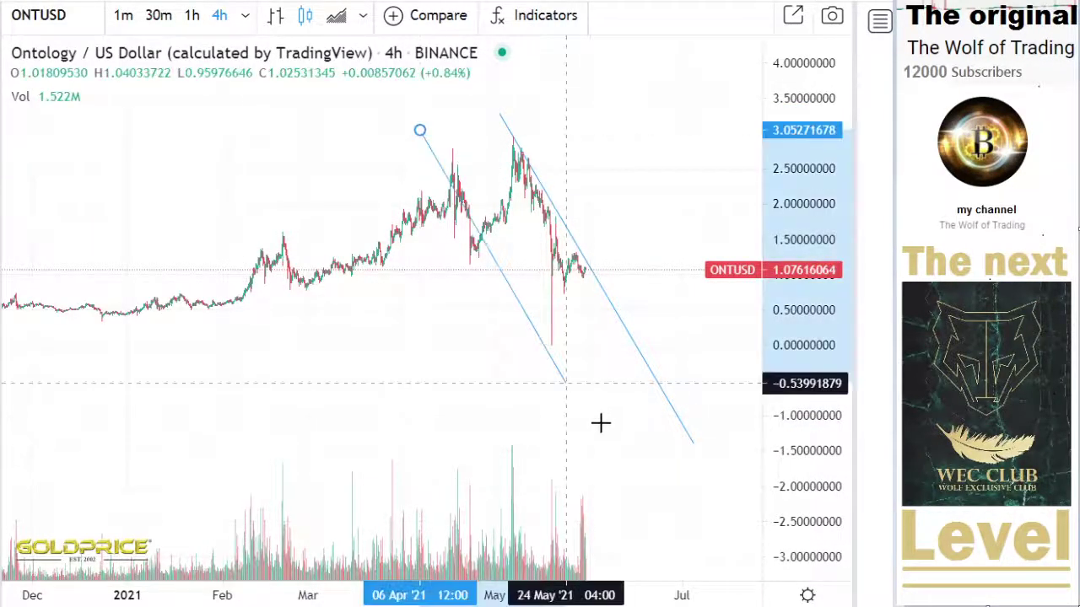
pyautogui.click(617, 456)
# Examine how the recent candles sit between the two descending channel lines, especially near the upper line.
pyautogui.scroll(2, 601, 423)
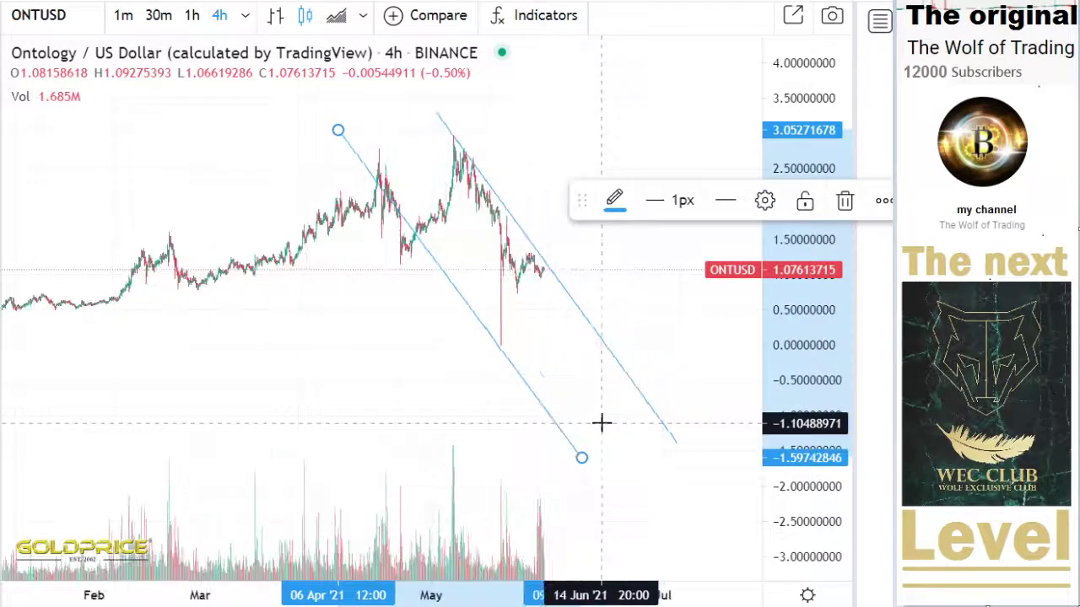
pyautogui.scroll(4, 602, 422)
pyautogui.moveTo(310, 368); pyautogui.dragTo(414, 396)
pyautogui.scroll(2, 420, 413)
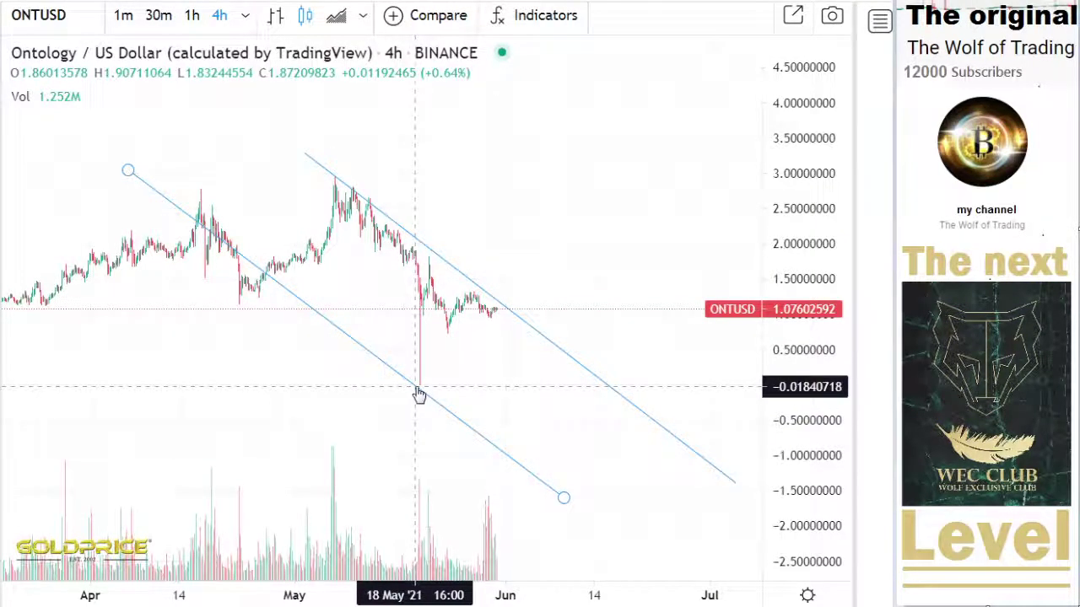
pyautogui.scroll(3, 415, 387)
pyautogui.moveTo(467, 379); pyautogui.dragTo(494, 354)
pyautogui.scroll(3, 671, 394)
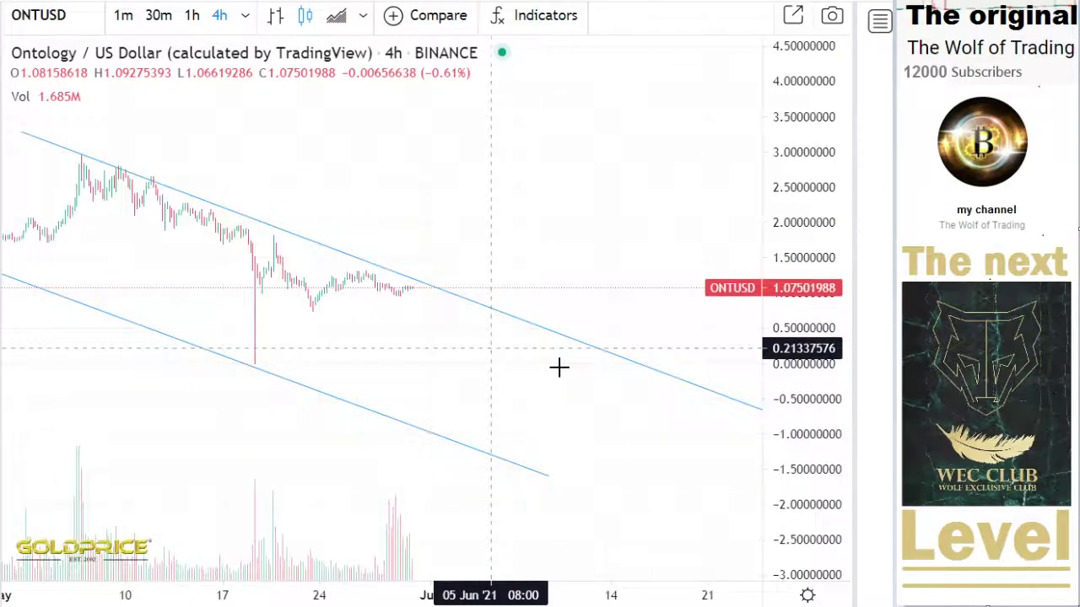
pyautogui.moveTo(827, 484); pyautogui.dragTo(802, 349)
pyautogui.scroll(2, 437, 300)
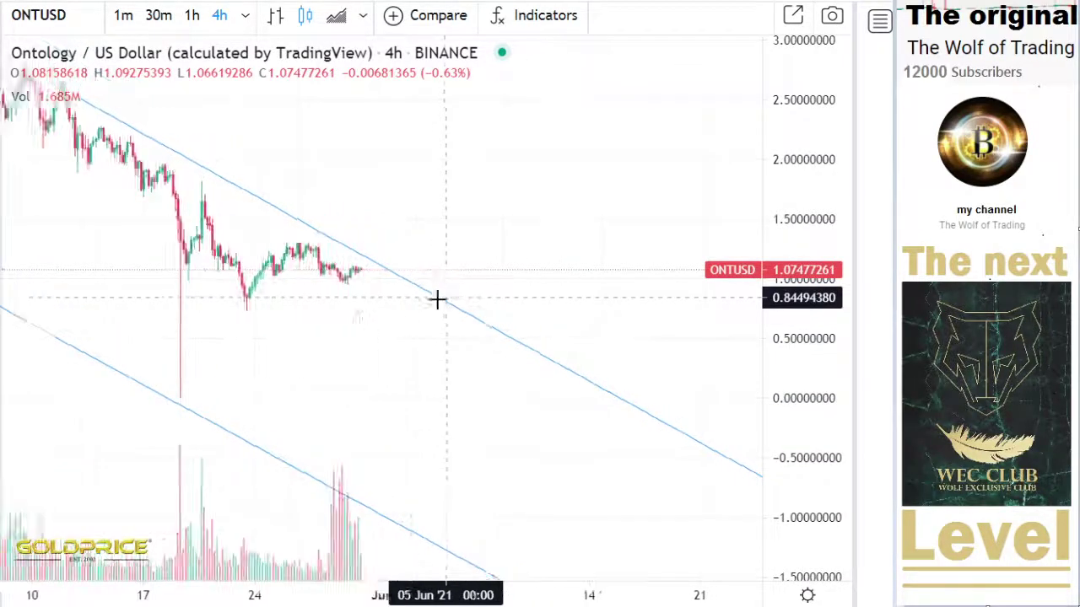
pyautogui.moveTo(397, 344); pyautogui.dragTo(458, 362)
# Draw a short falling trend line from just below the latest candle, at about 1.03, down to about 0.37.
pyautogui.click(4, 60)
pyautogui.click(27, 61)
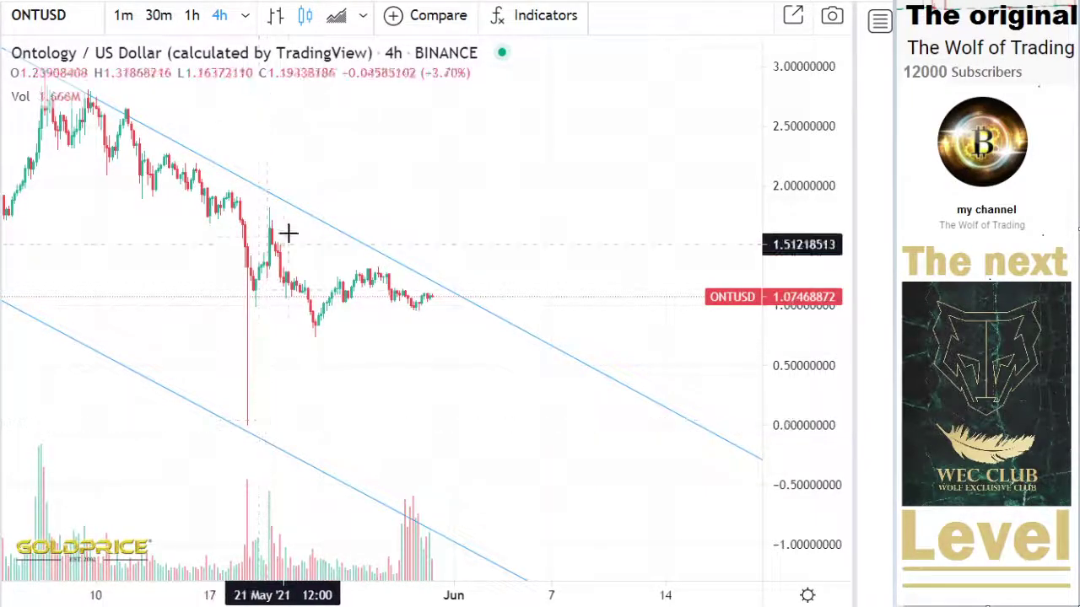
pyautogui.click(437, 303)
pyautogui.click(479, 381)
# Draw a short rising trend line from the latest candle, from about 1.06 up through the upper channel line to about 1.27.
pyautogui.moveTo(393, 414); pyautogui.dragTo(420, 468)
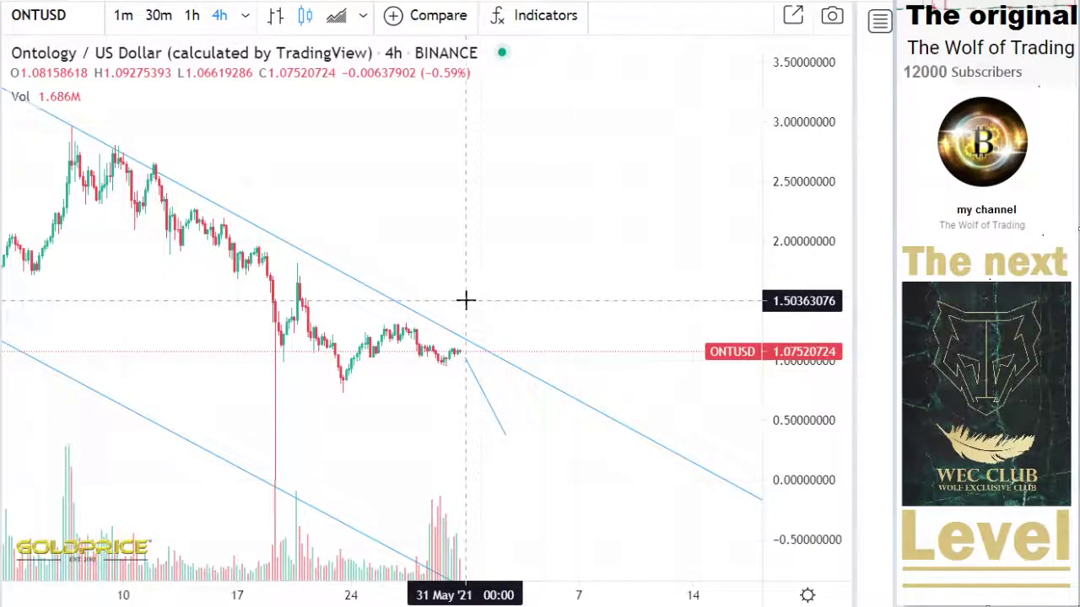
pyautogui.click(4, 59)
pyautogui.click(42, 50)
pyautogui.click(462, 354)
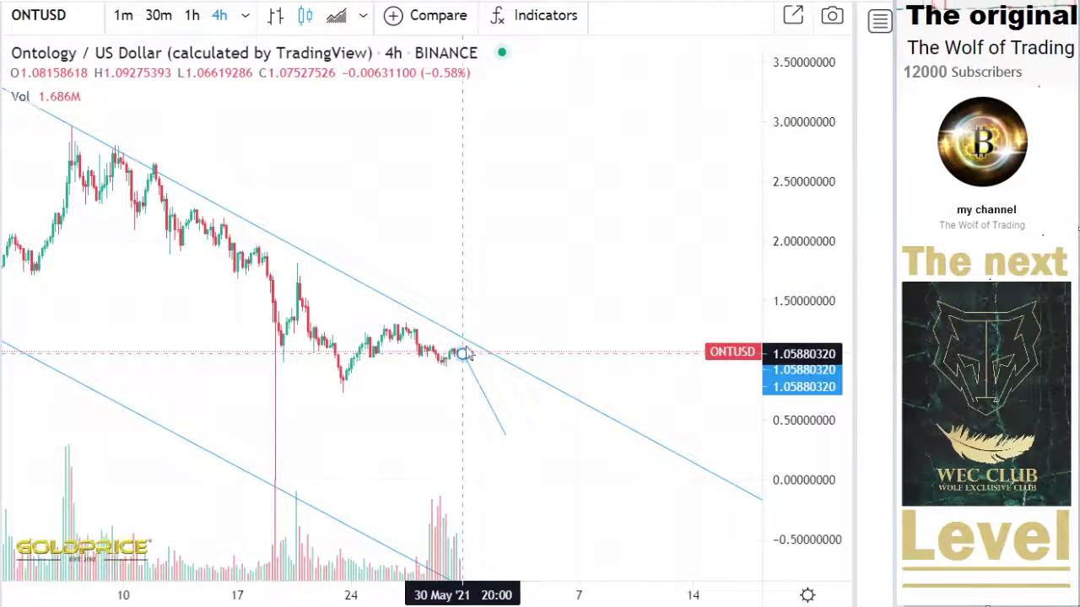
pyautogui.click(468, 329)
# Reposition the short falling line above the upper channel line so it runs from about 1.32 to about 0.93.
pyautogui.moveTo(453, 443); pyautogui.dragTo(295, 372)
pyautogui.moveTo(342, 348); pyautogui.dragTo(447, 298)
pyautogui.scroll(-2, 460, 415)
pyautogui.scroll(-5, 460, 415)
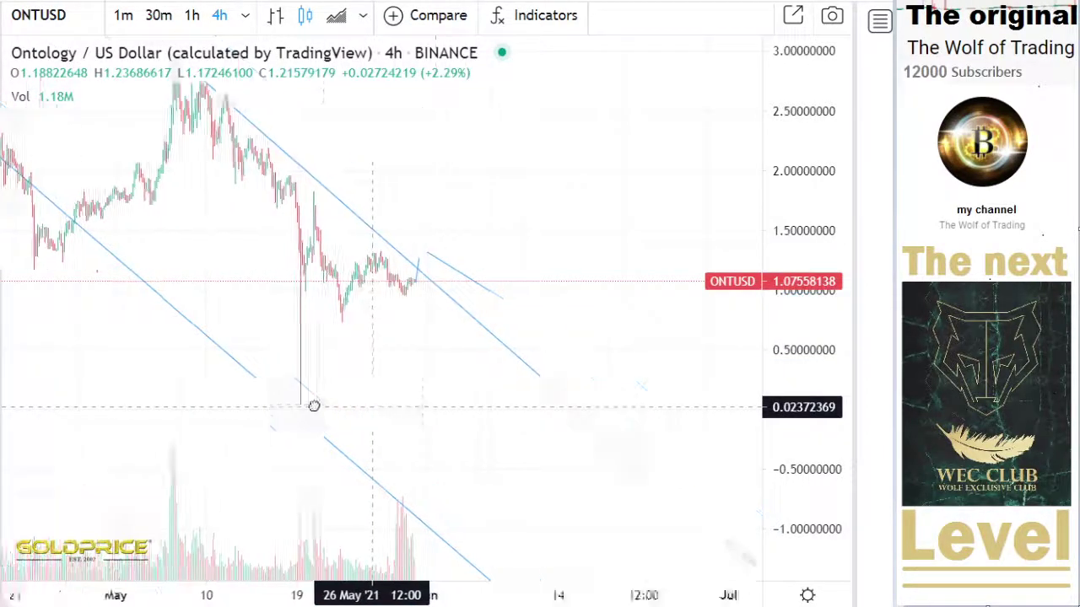
# Draw a steep trend line from the end of the short falling line, from about 0.97 down to the upper channel line at about 0.13.
pyautogui.click(2, 54)
pyautogui.click(54, 52)
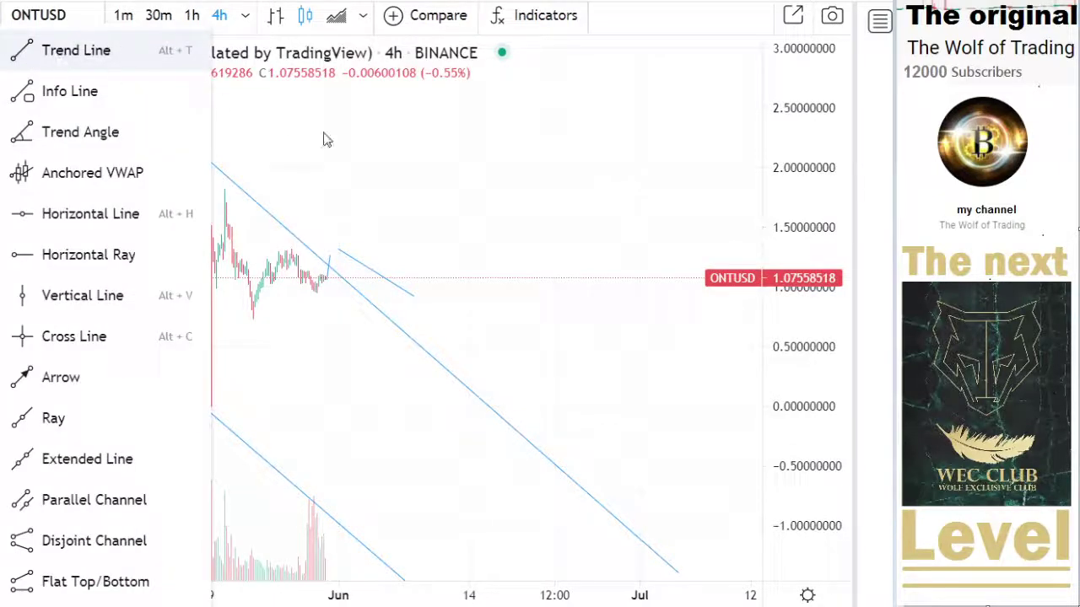
pyautogui.click(421, 290)
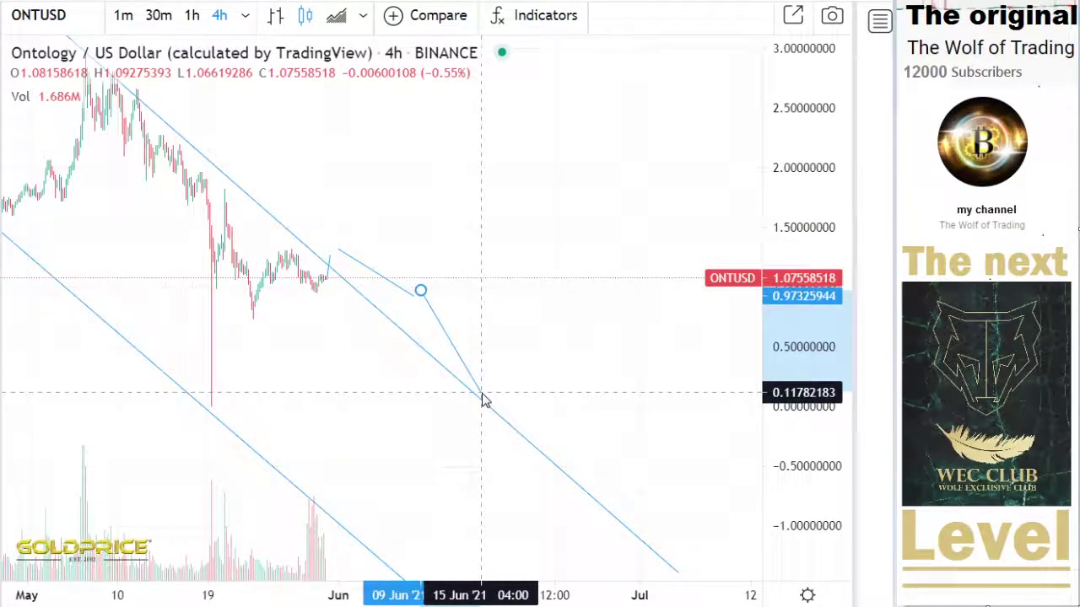
pyautogui.click(444, 362)
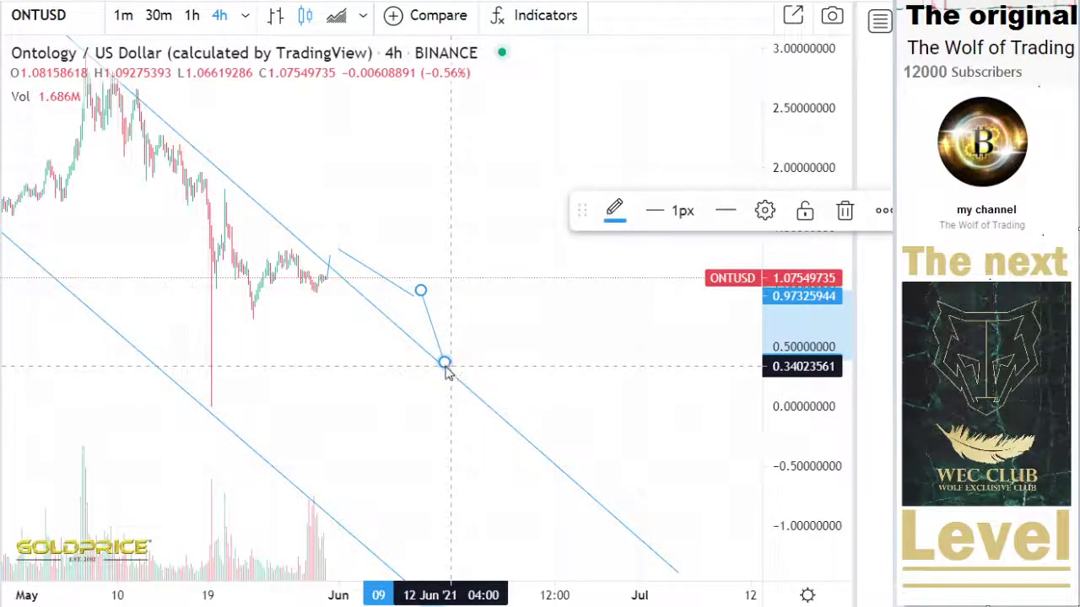
pyautogui.moveTo(446, 364); pyautogui.dragTo(468, 391)
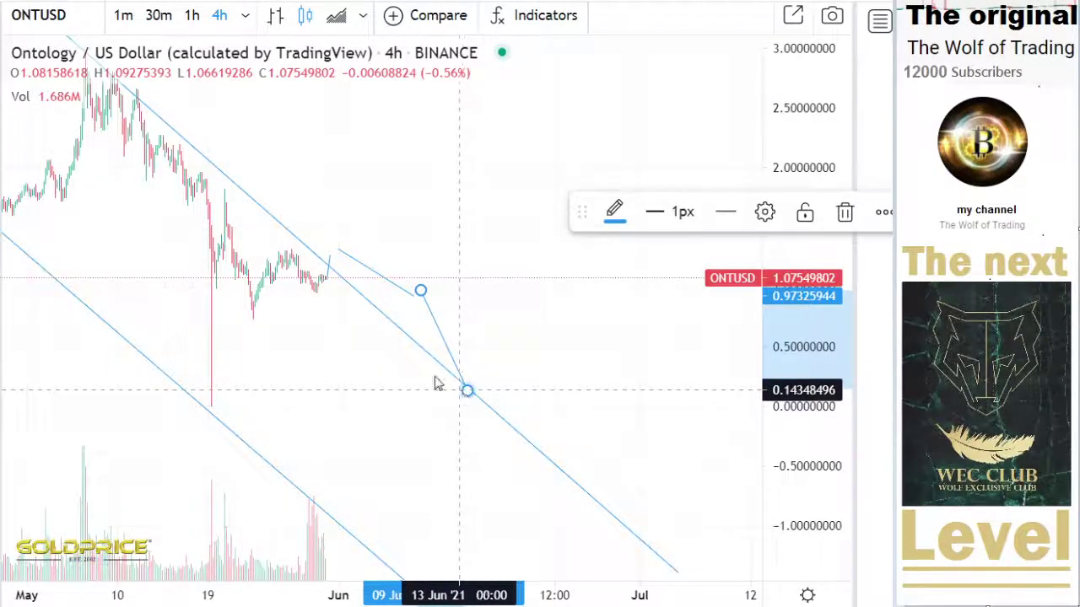
# Draw a falling trend line inside the channel from the latest candles, from about 1.13 down to about 0.22.
pyautogui.scroll(-6, 431, 374)
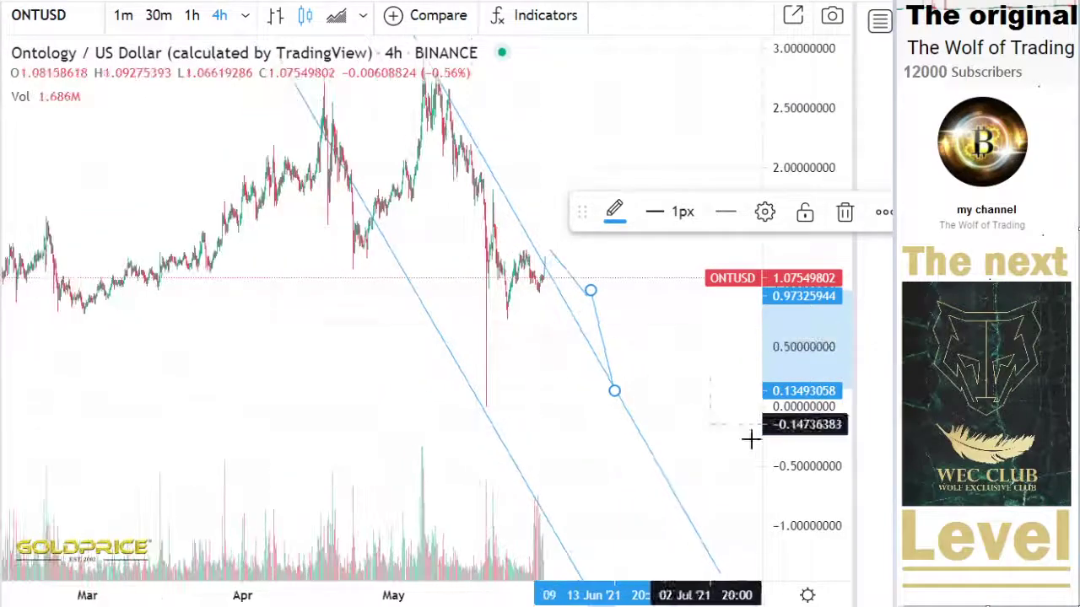
pyautogui.moveTo(803, 500); pyautogui.dragTo(760, 386)
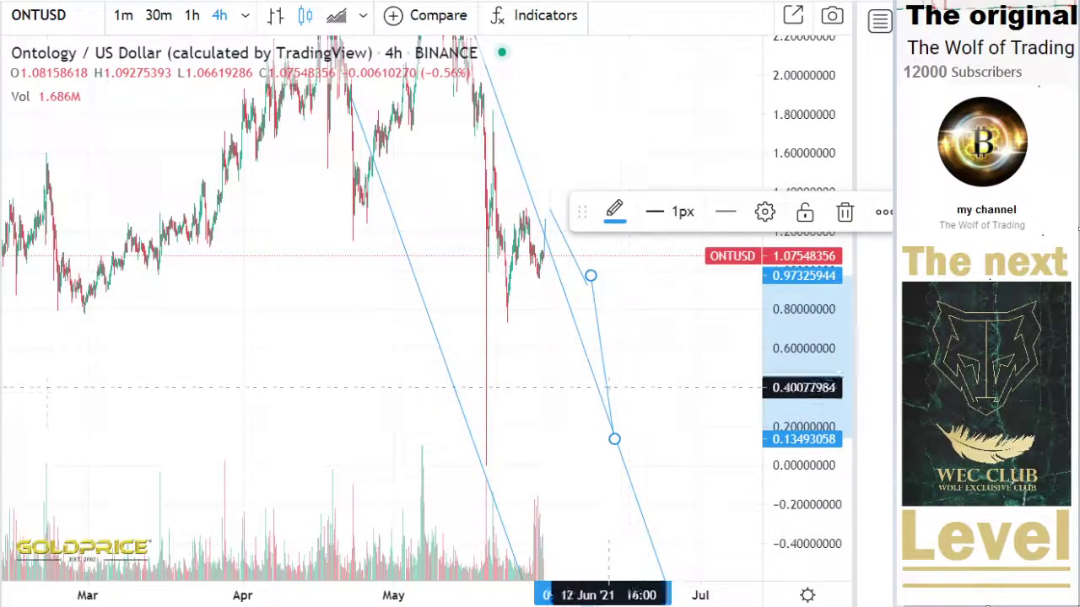
pyautogui.press('Escape')
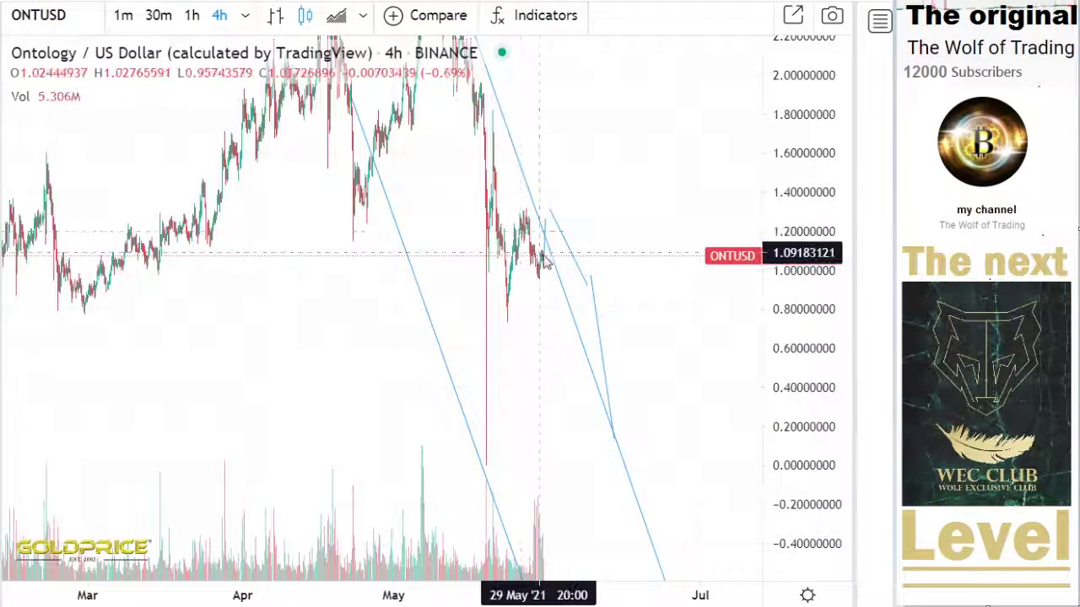
pyautogui.moveTo(543, 245)
pyautogui.mouseDown()
pyautogui.moveTo(578, 453)
pyautogui.moveTo(562, 374)
pyautogui.moveTo(582, 422)
pyautogui.mouseUp()
# Steepen the falling projection line inside the channel by moving its lower end to about -0.09.
pyautogui.scroll(-5, 558, 412)
pyautogui.moveTo(831, 337); pyautogui.dragTo(809, 502)
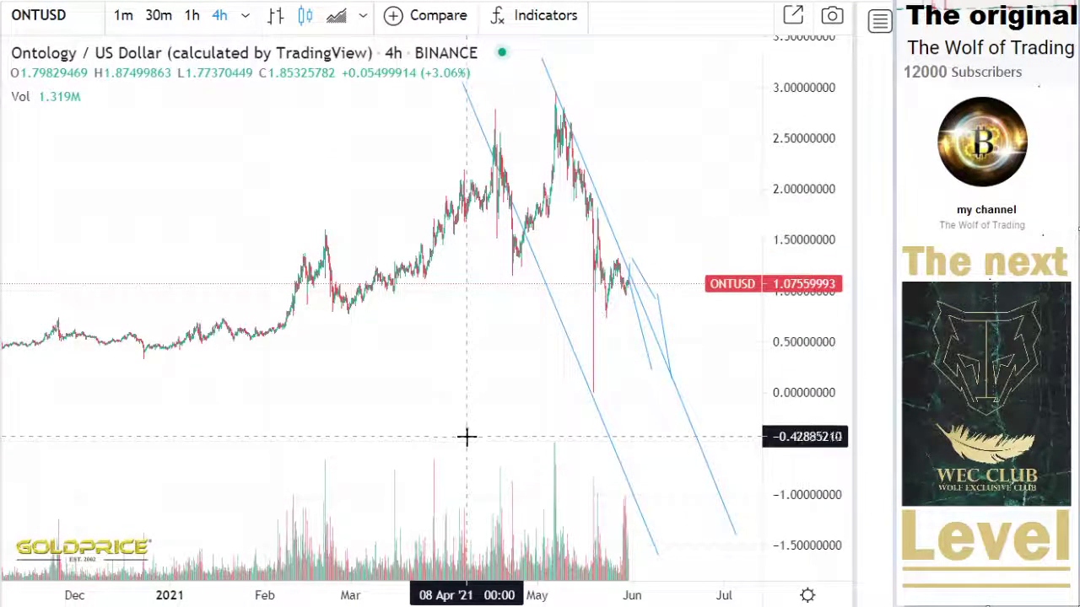
pyautogui.scroll(3, 478, 420)
pyautogui.scroll(5, 478, 420)
pyautogui.moveTo(481, 419); pyautogui.dragTo(743, 429)
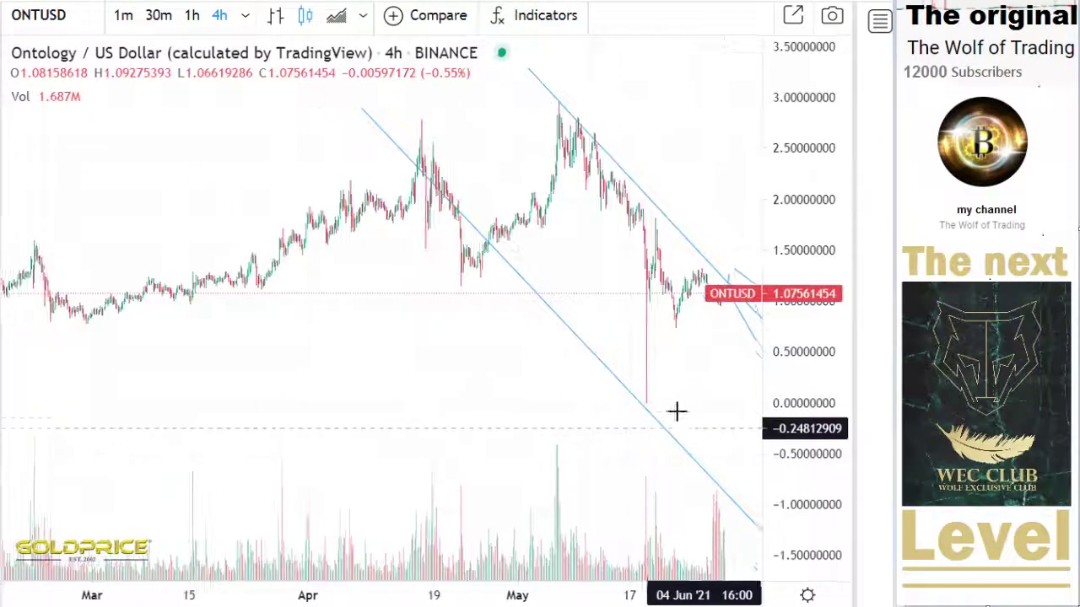
pyautogui.scroll(6, 675, 410)
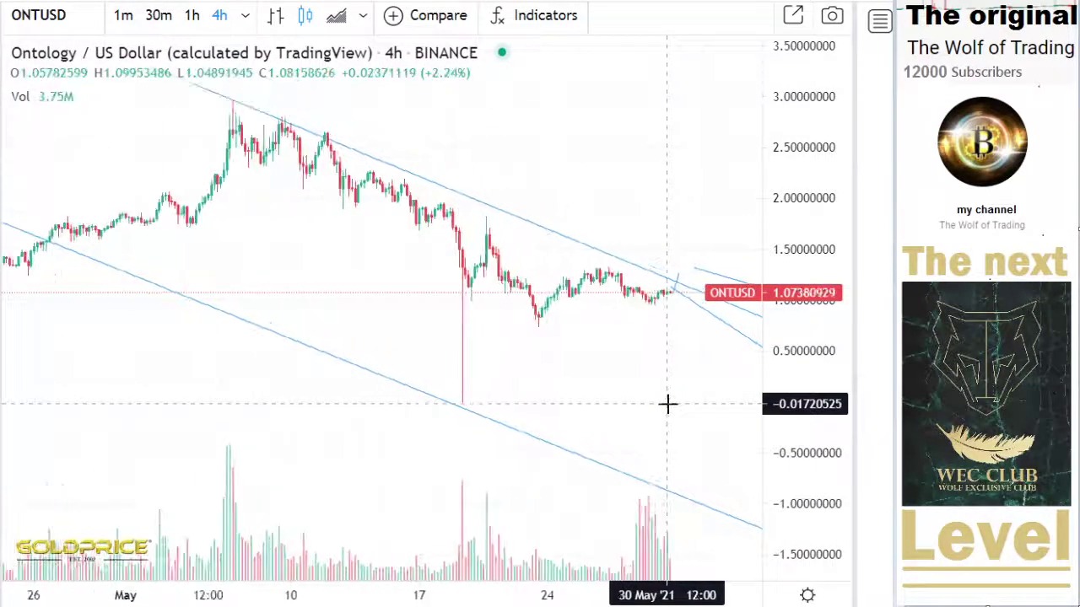
pyautogui.scroll(2, 667, 405)
pyautogui.moveTo(619, 395); pyautogui.dragTo(317, 391)
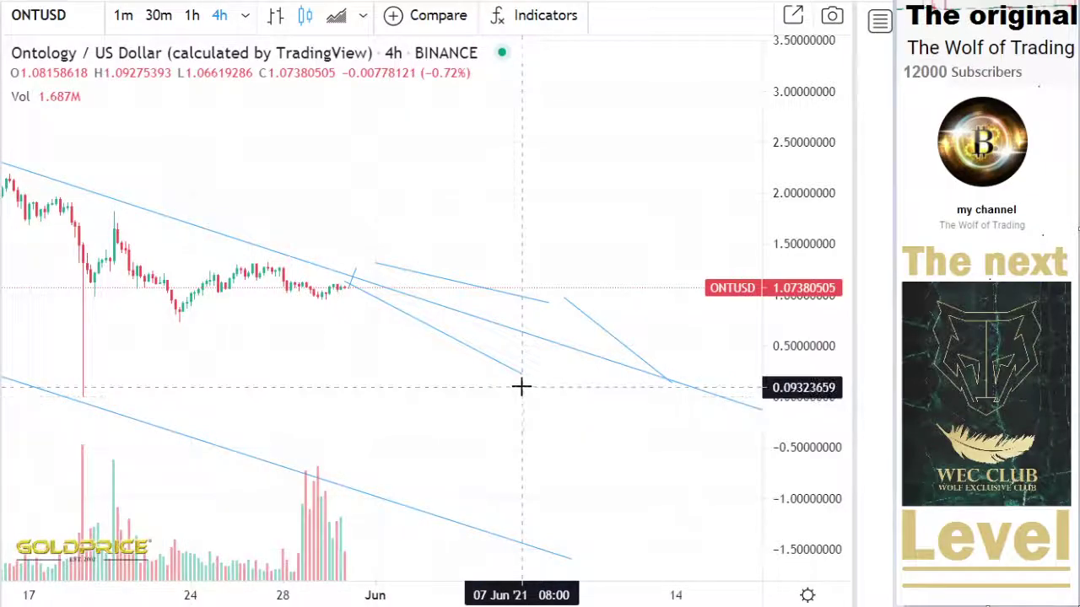
pyautogui.moveTo(521, 373); pyautogui.dragTo(448, 406)
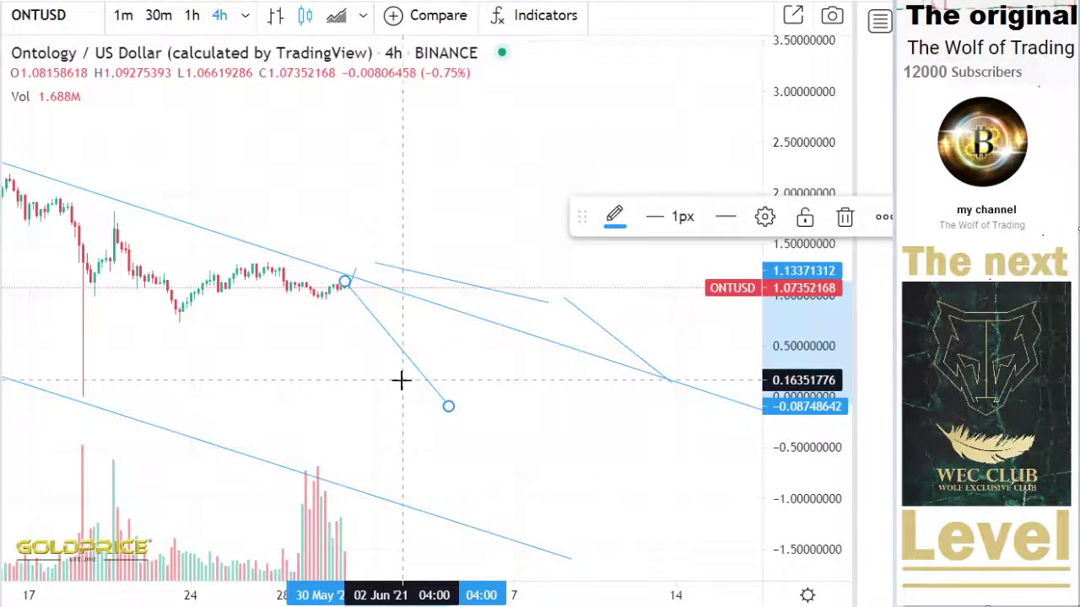
# Steepen the falling projection line inside the ONTUSD channel by moving its lower end to about 0.10.
pyautogui.moveTo(451, 411)
pyautogui.mouseDown()
pyautogui.moveTo(373, 401)
pyautogui.moveTo(372, 371)
pyautogui.mouseUp()
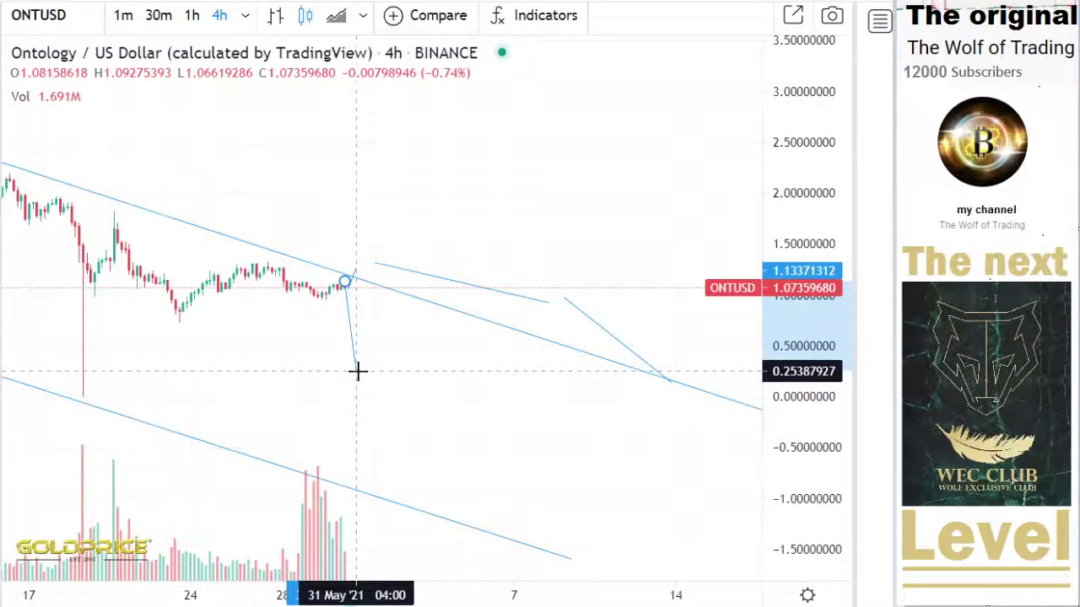
pyautogui.click(361, 371)
pyautogui.moveTo(802, 432); pyautogui.dragTo(802, 237)
pyautogui.moveTo(414, 445); pyautogui.dragTo(553, 489)
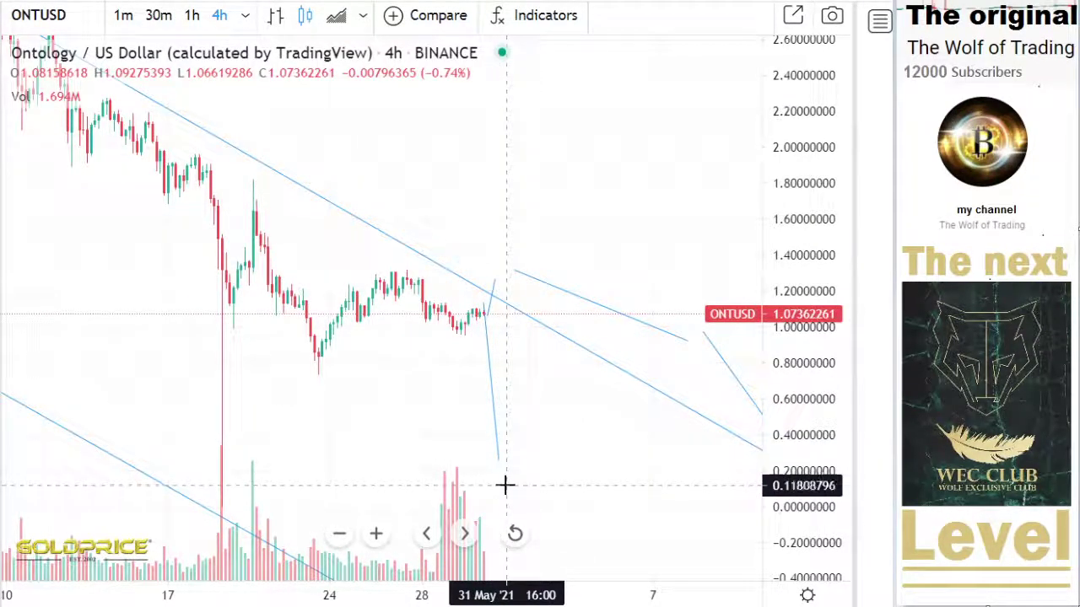
pyautogui.moveTo(498, 459); pyautogui.dragTo(503, 490)
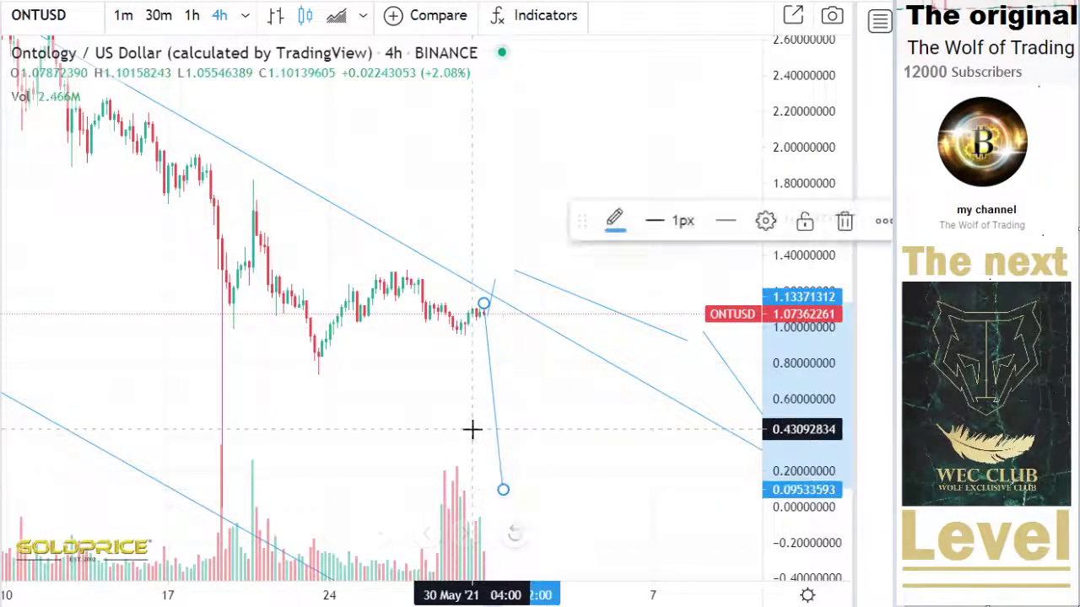
pyautogui.click(479, 436)
pyautogui.scroll(-4, 480, 436)
pyautogui.moveTo(834, 405); pyautogui.dragTo(823, 604)
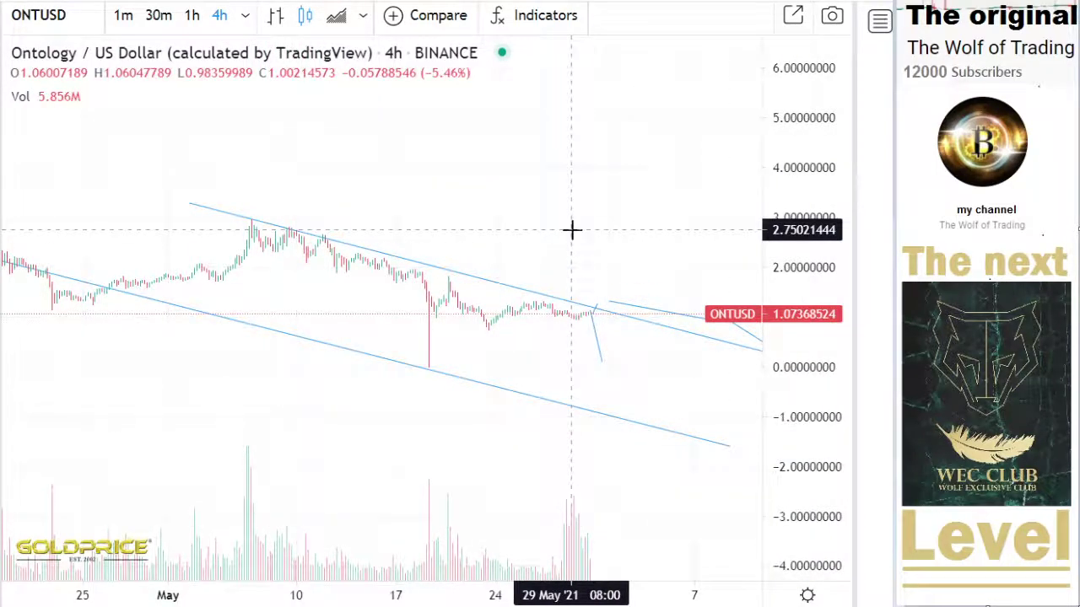
pyautogui.hscroll(5, 573, 232)
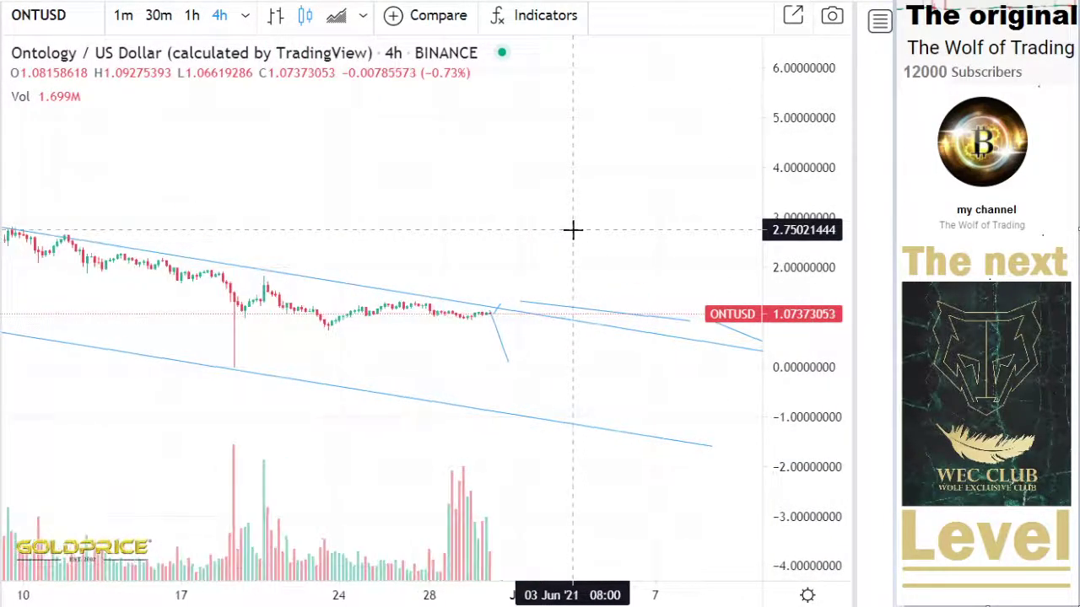
pyautogui.scroll(-5, 573, 232)
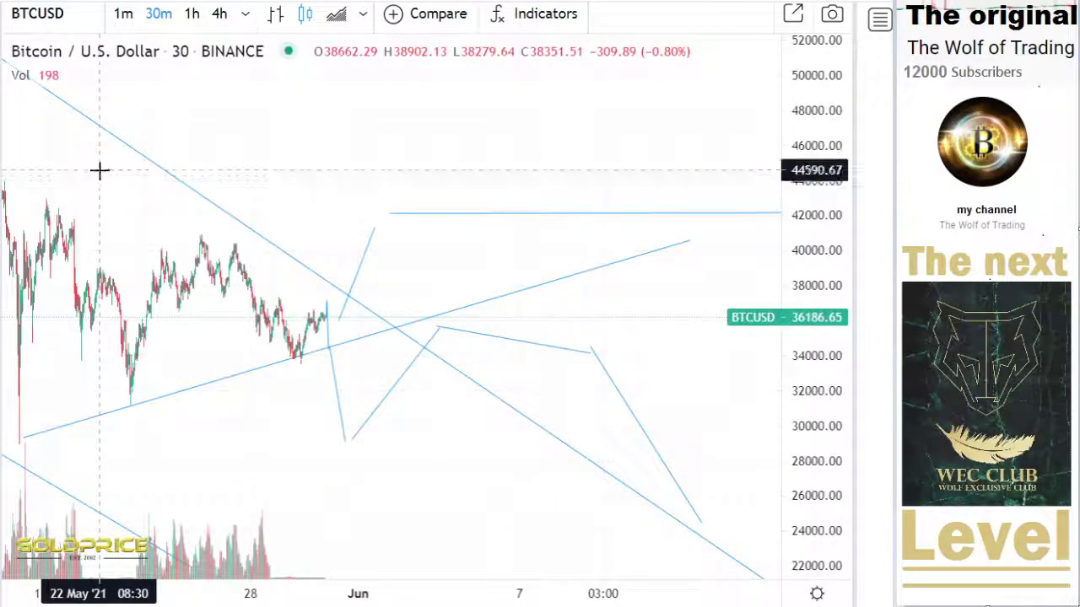
# On the BTCUSD 1-minute chart, move the steep falling line's lower end to about 34450, joining the start of the next falling line.
pyautogui.scroll(1, 100, 170)
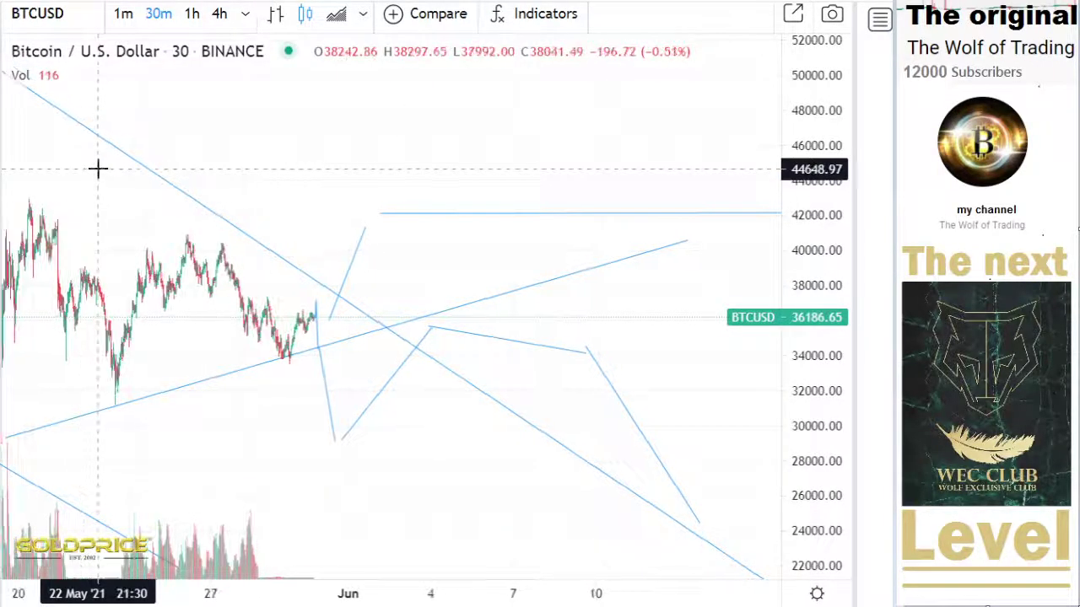
pyautogui.scroll(1, 284, 258)
pyautogui.click(125, 17)
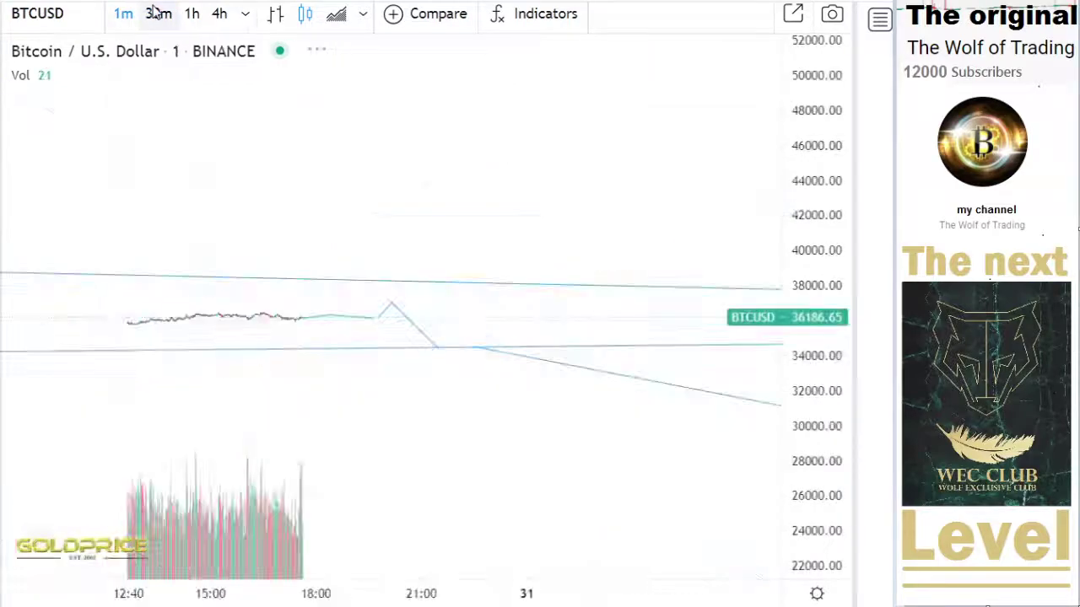
pyautogui.moveTo(452, 432); pyautogui.dragTo(629, 467)
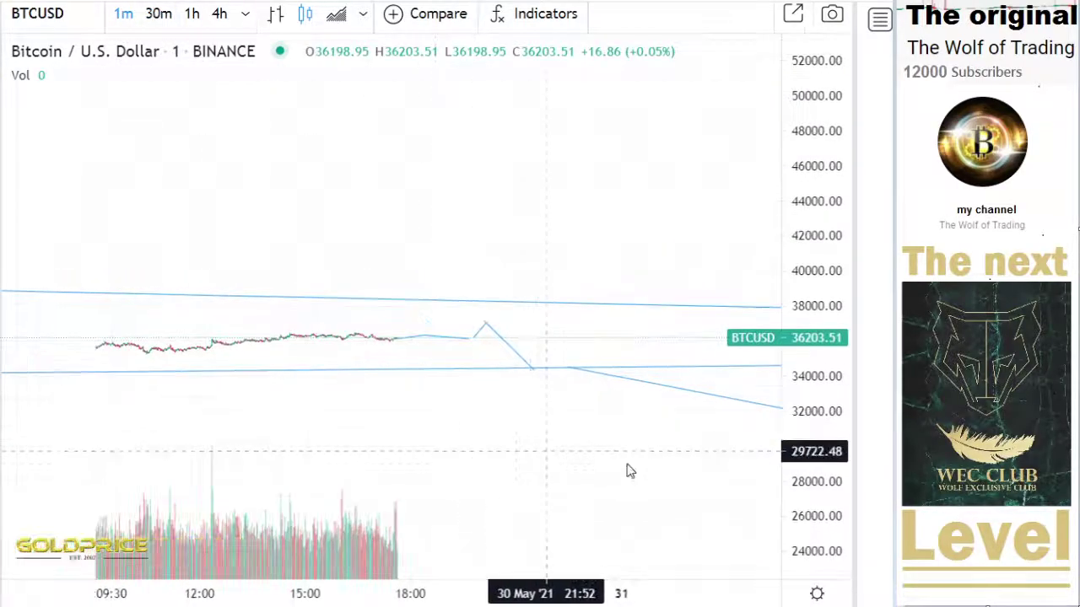
pyautogui.moveTo(829, 485); pyautogui.dragTo(765, 130)
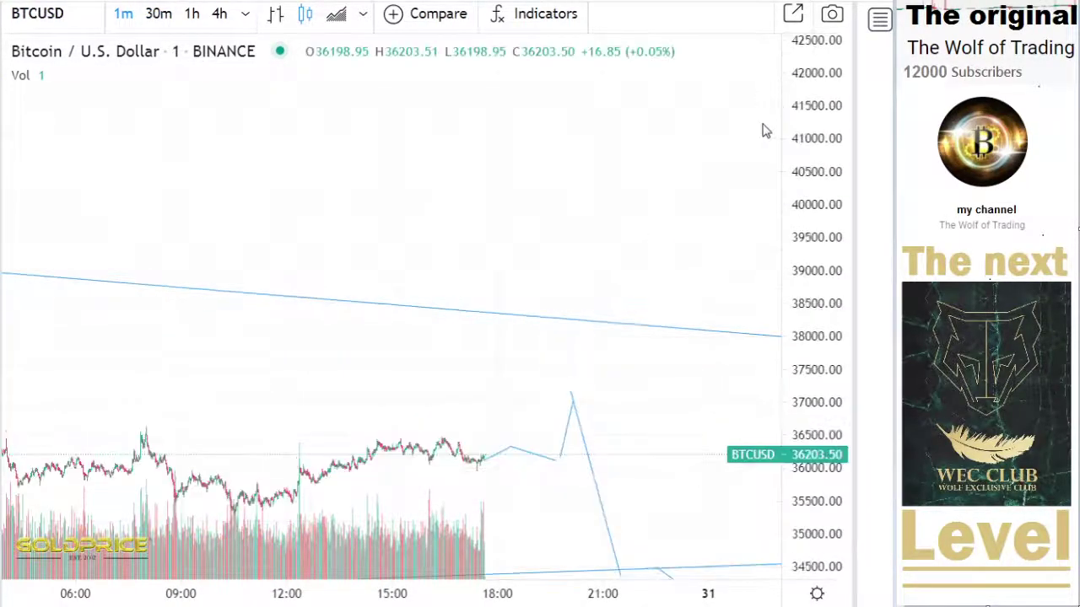
pyautogui.moveTo(704, 383); pyautogui.dragTo(707, 270)
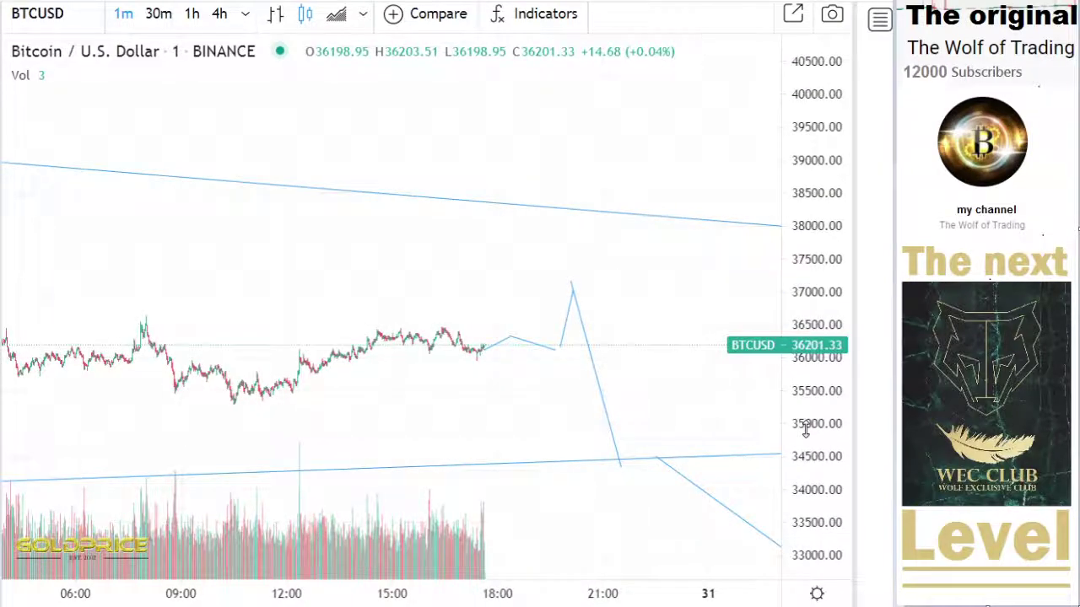
pyautogui.moveTo(806, 430); pyautogui.dragTo(658, 277)
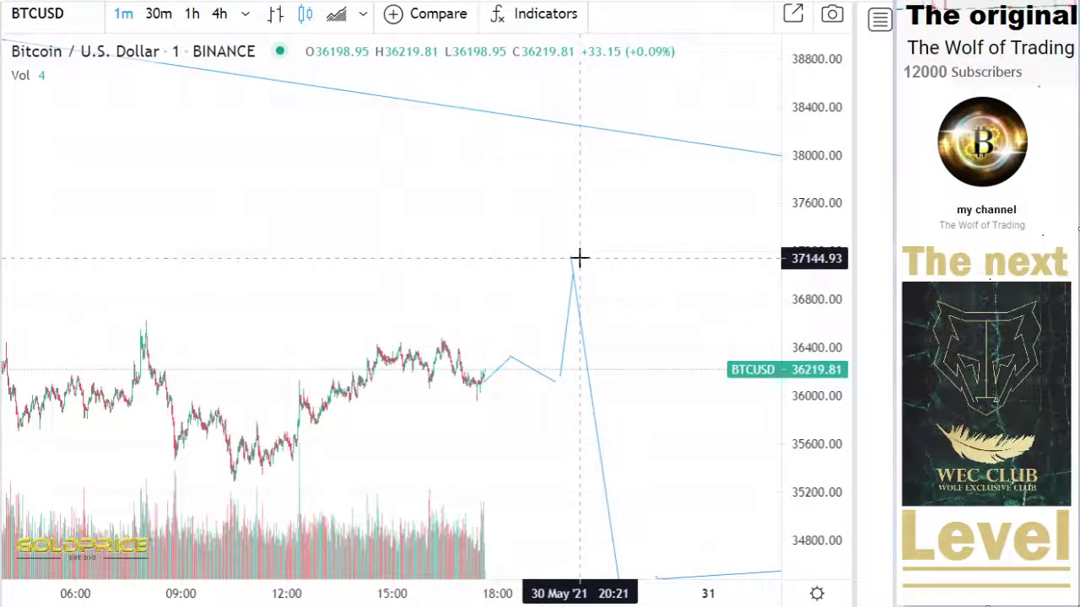
pyautogui.scroll(-2, 607, 380)
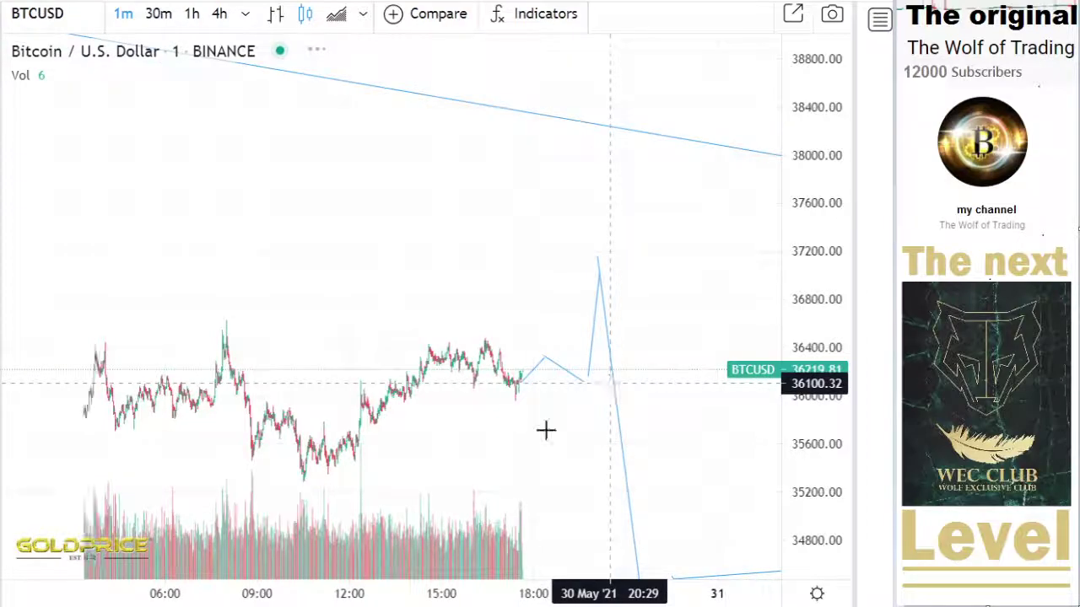
pyautogui.moveTo(554, 425); pyautogui.dragTo(490, 266)
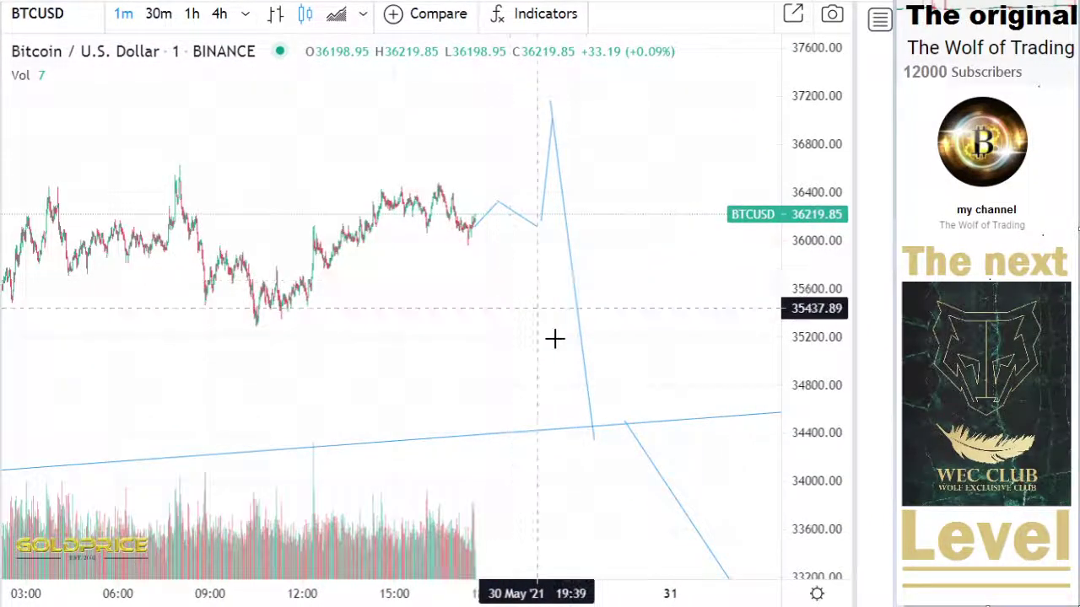
pyautogui.moveTo(602, 443); pyautogui.dragTo(627, 425)
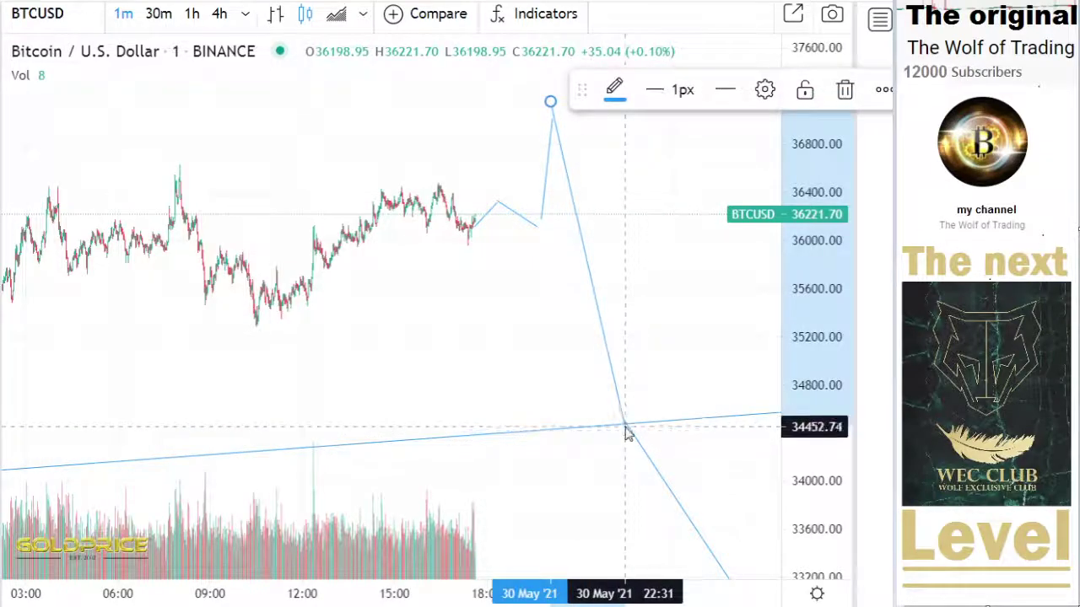
pyautogui.click(507, 366)
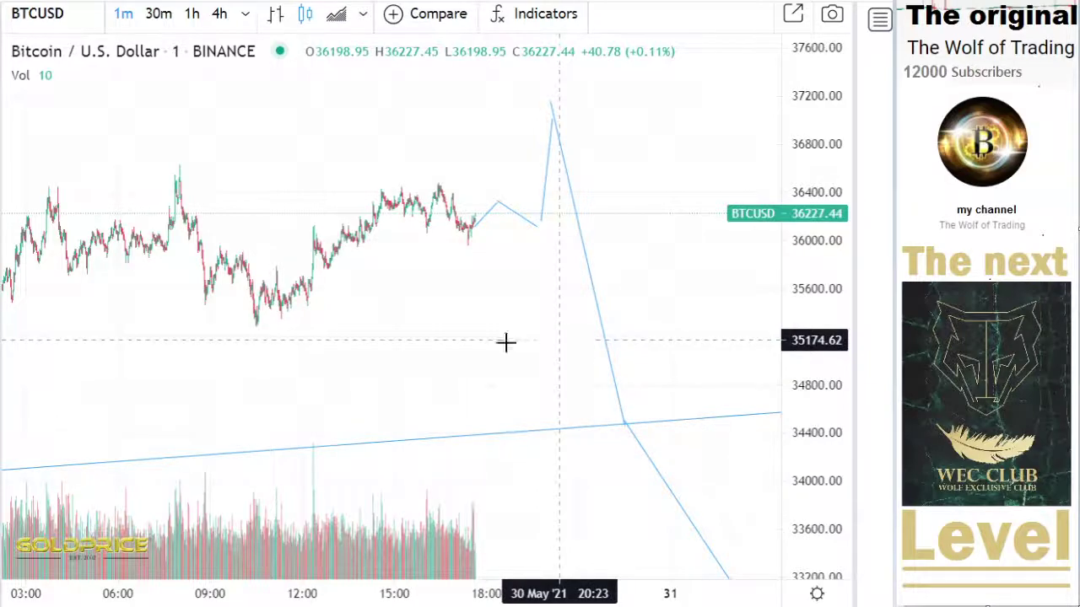
# On the BTCUSD 1-hour chart, extend the rising breakout line's upper end to about 42106, at the start of the horizontal line.
pyautogui.click(162, 13)
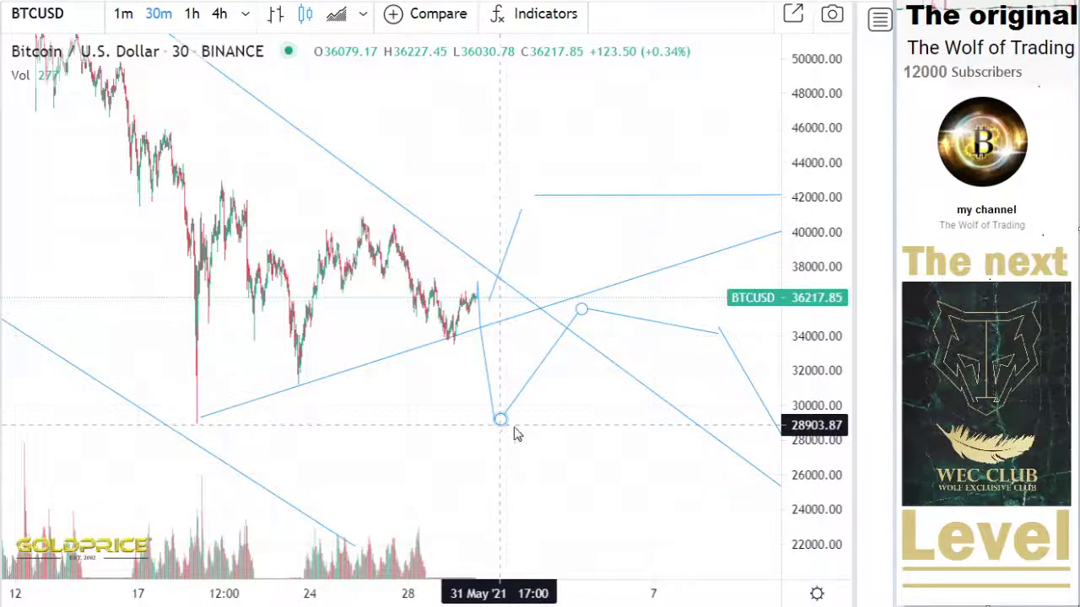
pyautogui.moveTo(593, 443); pyautogui.dragTo(391, 433)
pyautogui.click(199, 21)
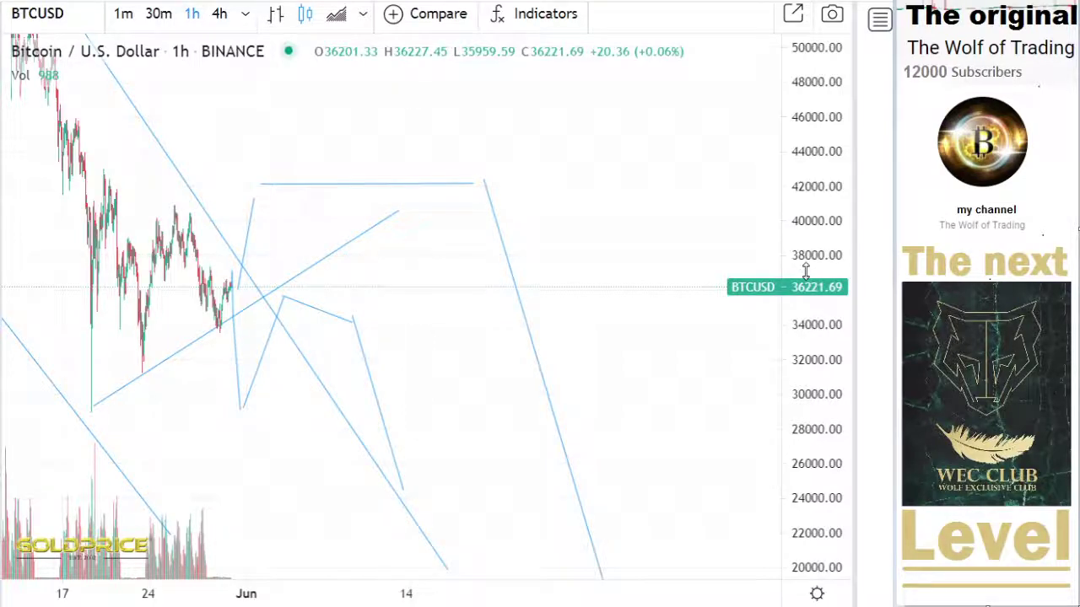
pyautogui.moveTo(805, 270); pyautogui.dragTo(211, 301)
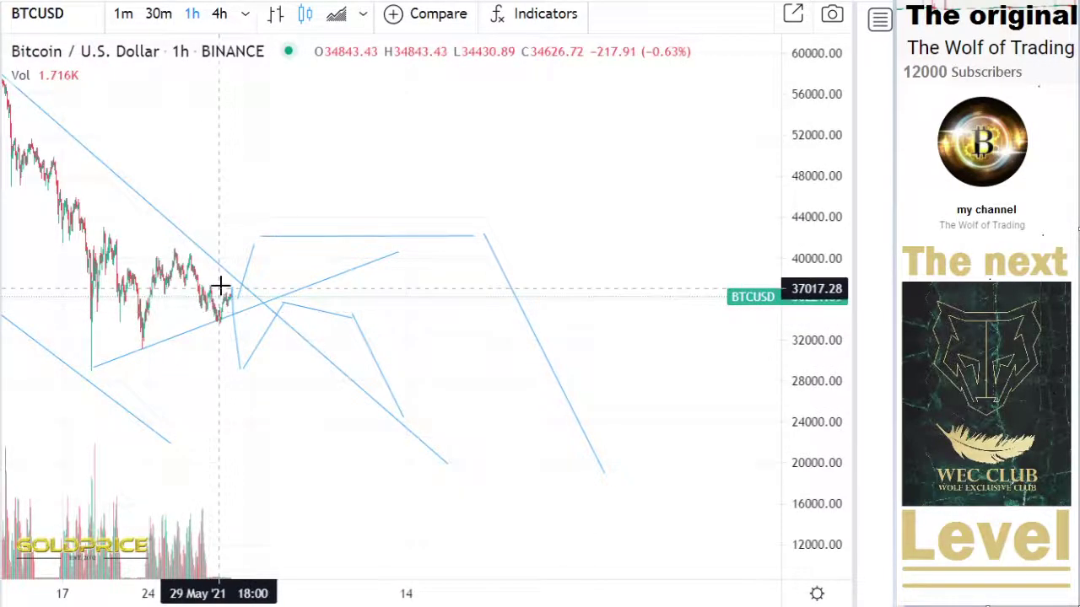
pyautogui.click(245, 365)
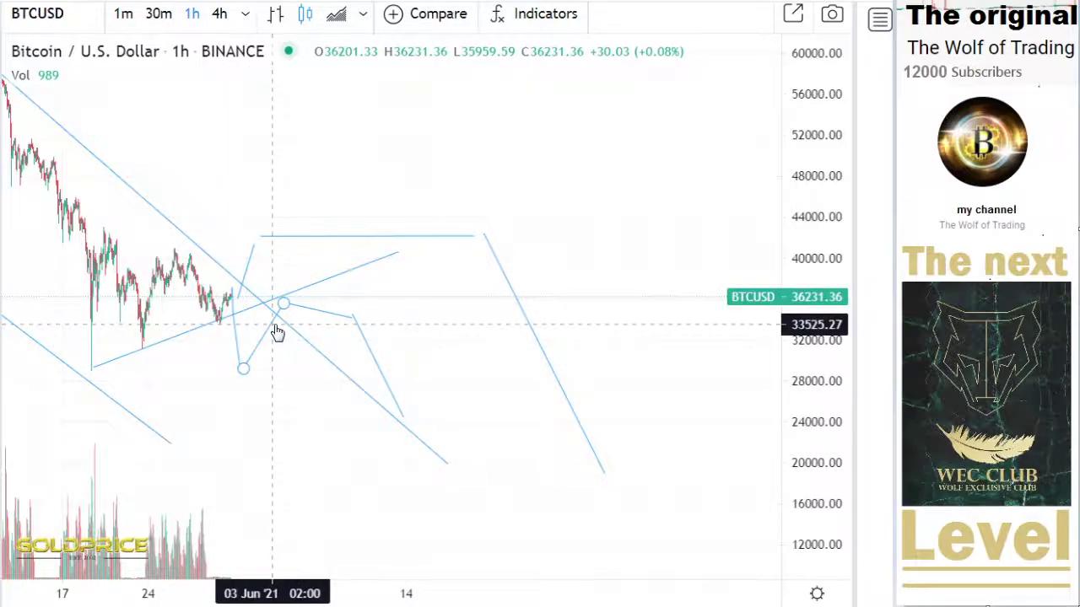
pyautogui.click(468, 484)
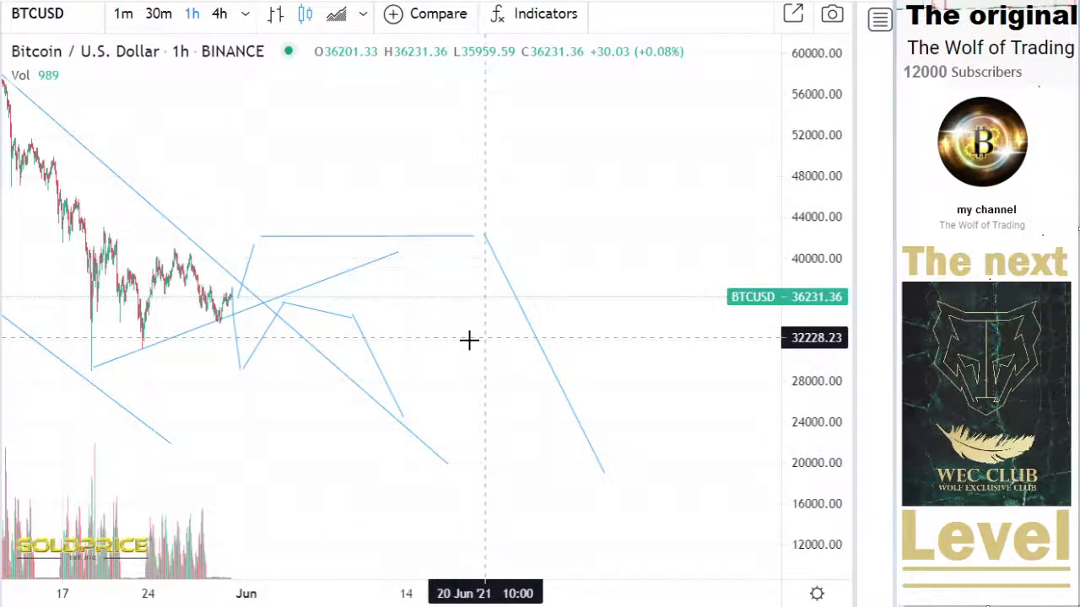
pyautogui.click(255, 246)
pyautogui.moveTo(255, 246); pyautogui.dragTo(259, 237)
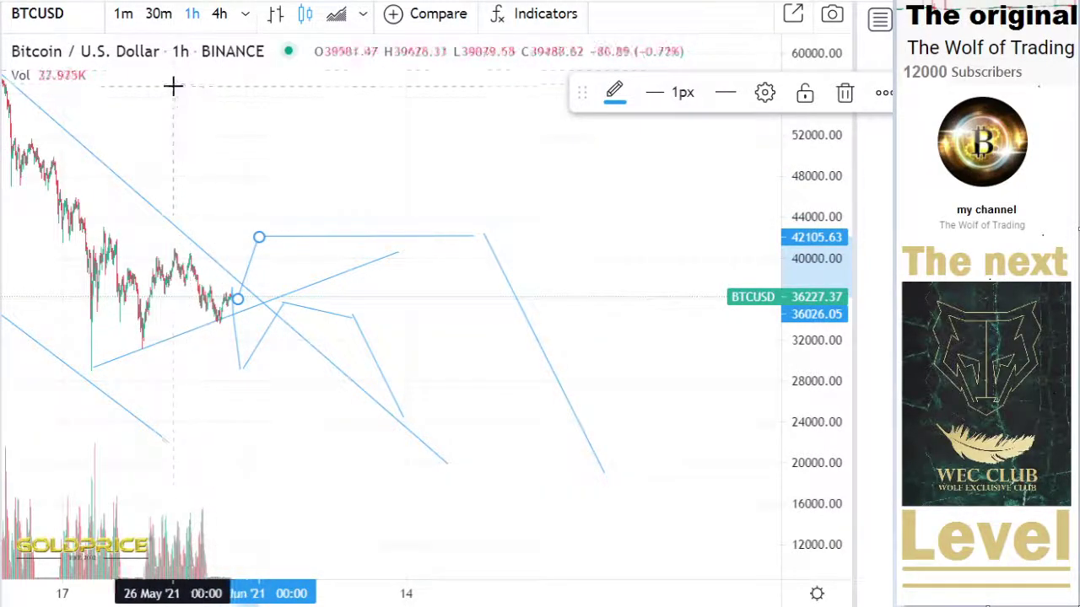
# Show the BTCUSD channel and projection lines on the 4-hour interval.
pyautogui.click(218, 14)
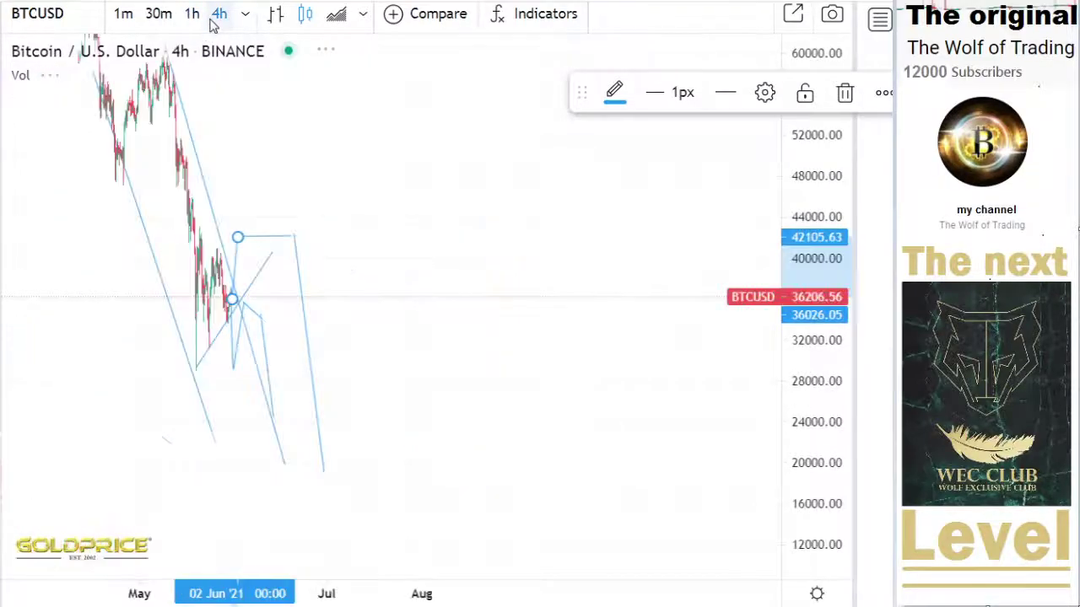
pyautogui.moveTo(472, 235)
pyautogui.mouseDown()
pyautogui.moveTo(523, 236)
pyautogui.moveTo(566, 176)
pyautogui.mouseUp()
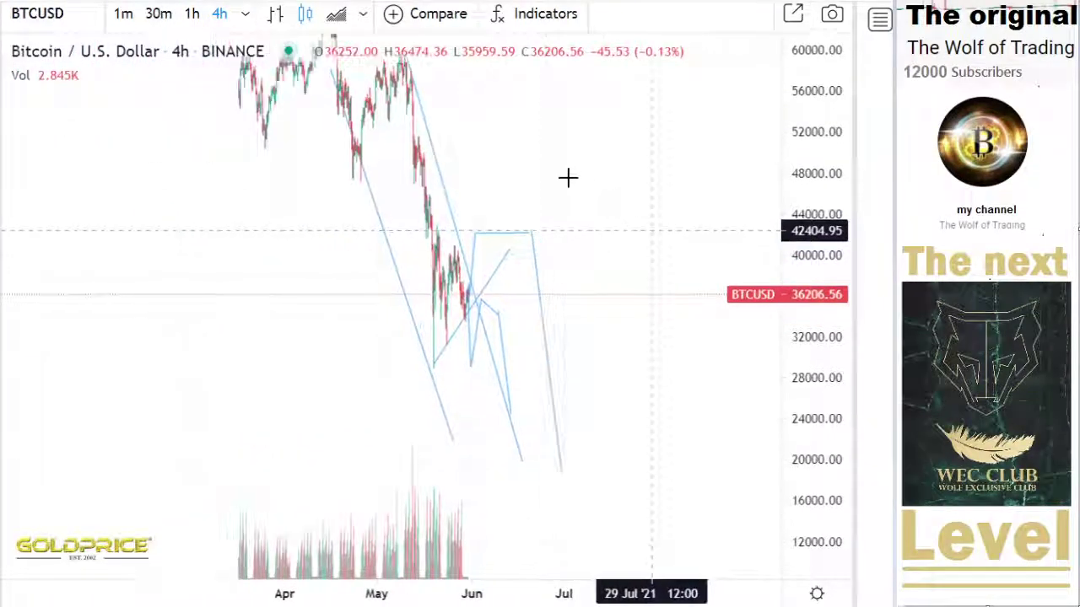
pyautogui.moveTo(832, 332); pyautogui.dragTo(825, 418)
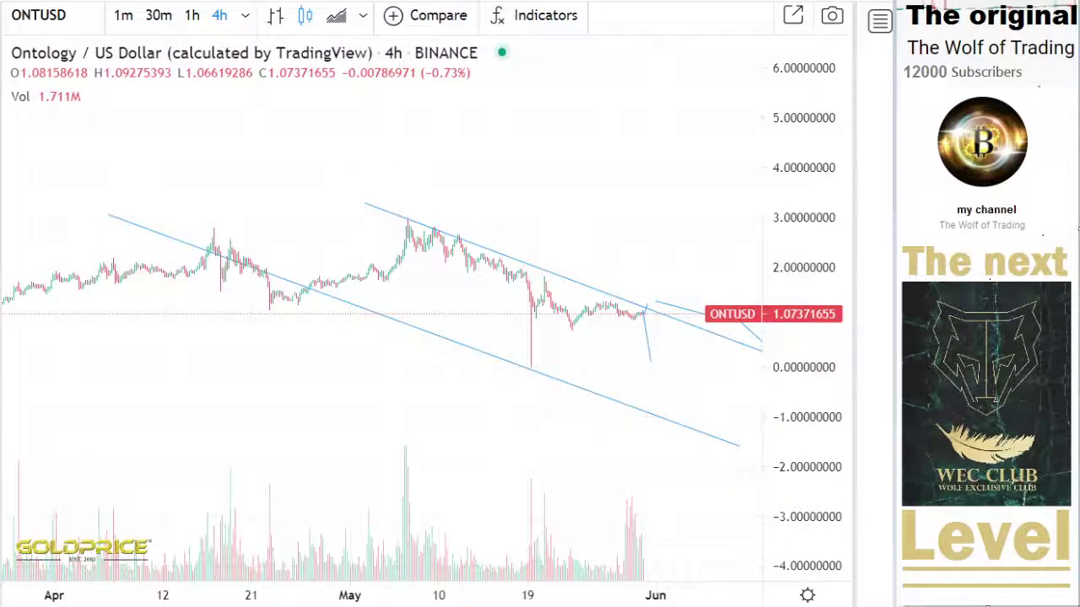
# On the ONTUSD 4-hour chart, draw a rising trend line from the 19 May wick low at about -0.04 to about 1.41.
pyautogui.moveTo(819, 518); pyautogui.dragTo(815, 431)
pyautogui.scroll(3, 694, 397)
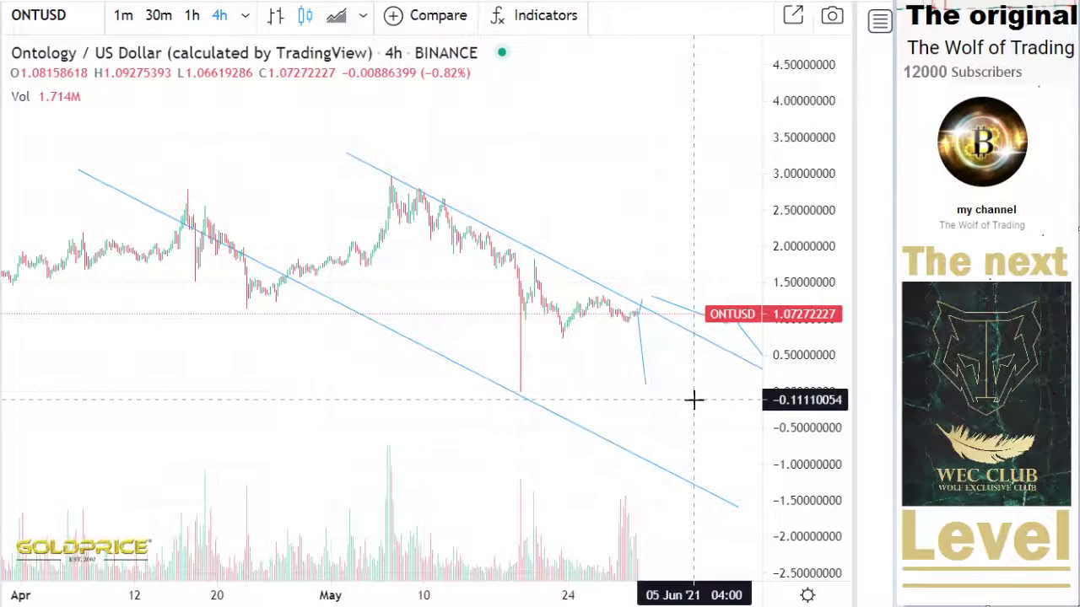
pyautogui.moveTo(695, 400); pyautogui.dragTo(619, 379)
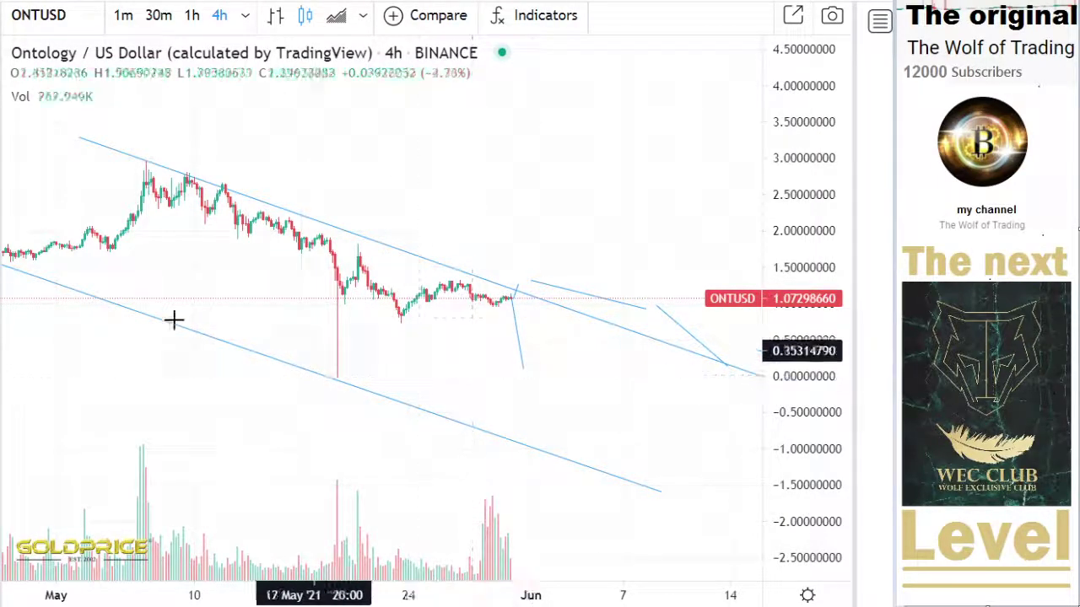
pyautogui.click(4, 64)
pyautogui.click(15, 55)
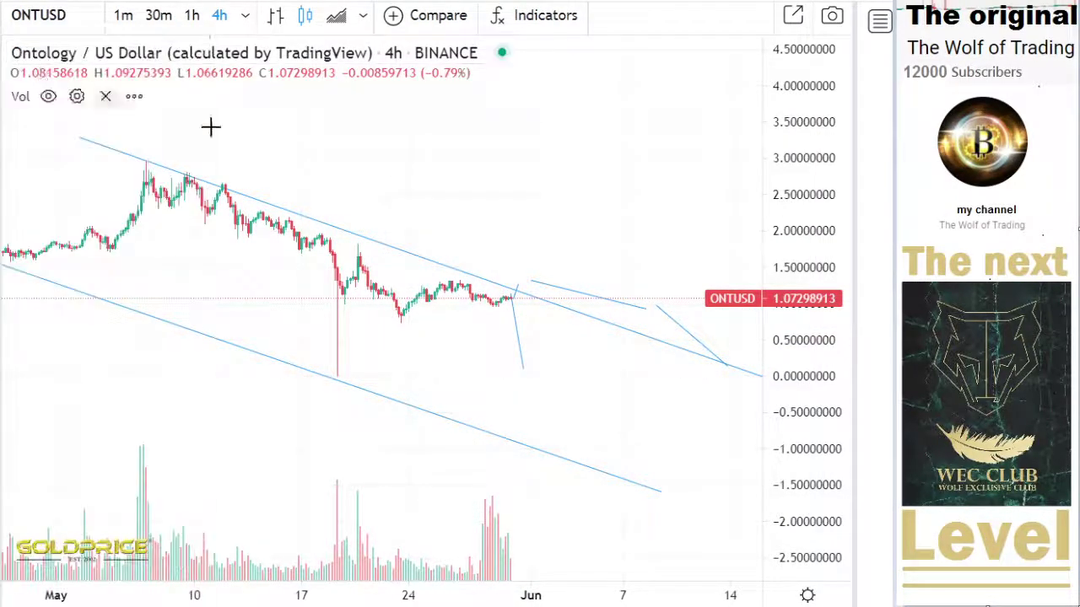
pyautogui.click(611, 274)
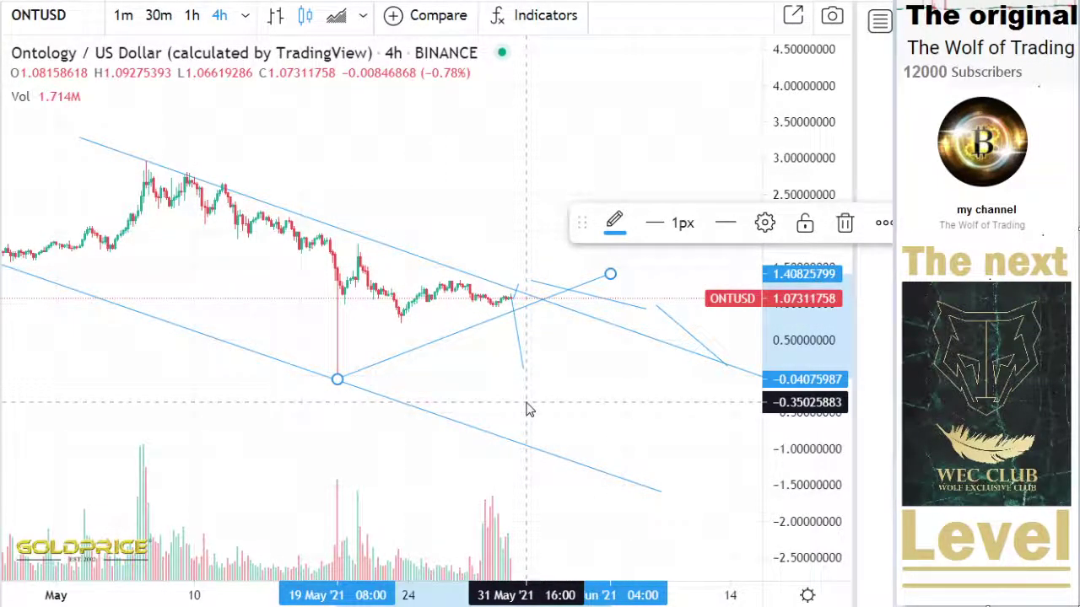
pyautogui.scroll(-2, 340, 331)
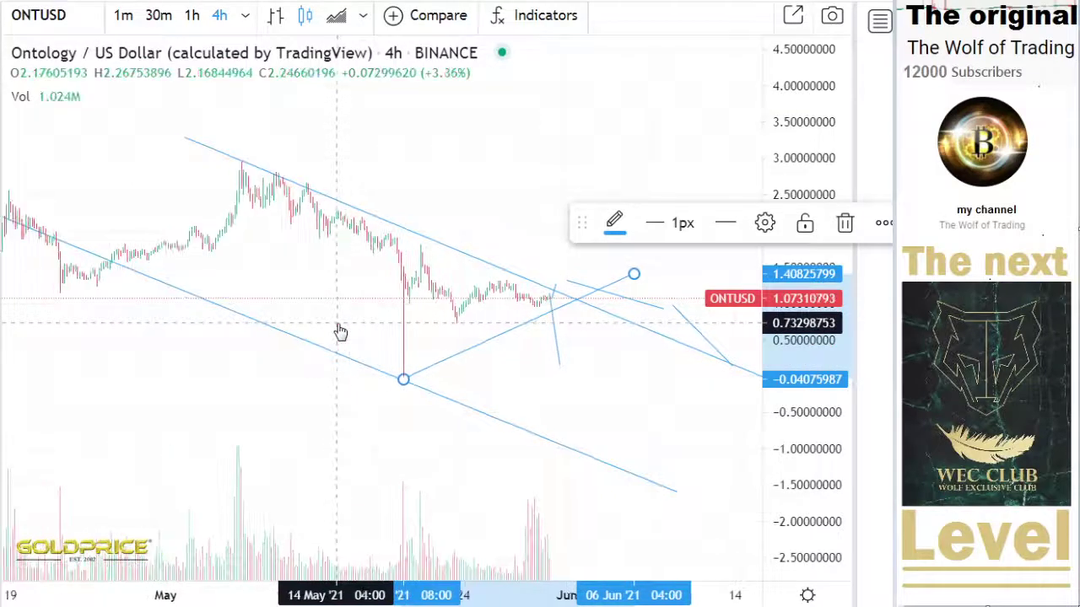
pyautogui.scroll(2, 340, 331)
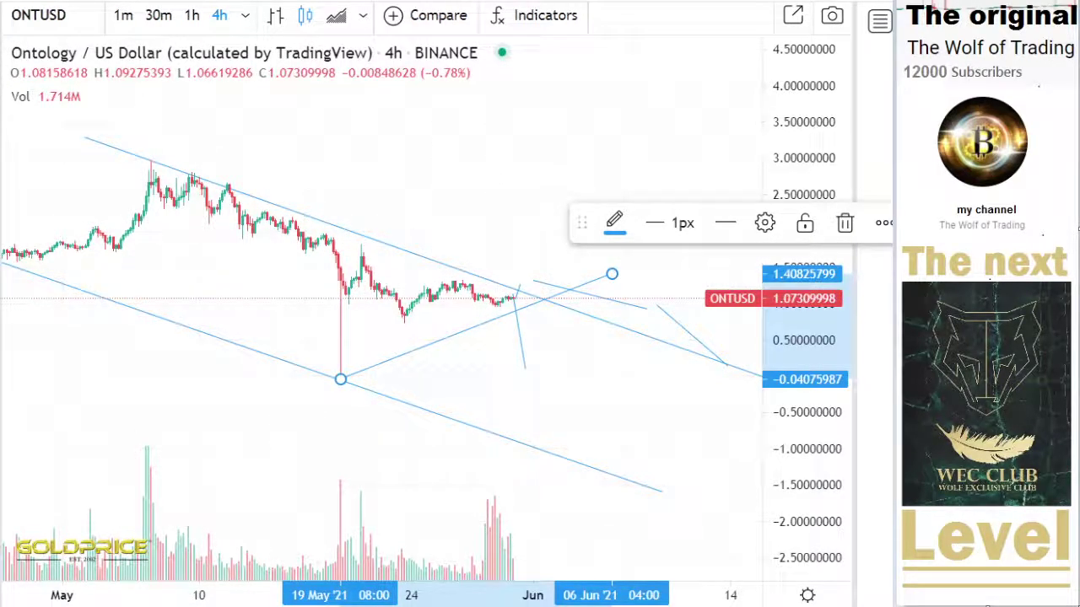
# Draw a short falling line from the upper channel line, about 1.16 to 0.79, and a short rising line back up to about 1.03.
pyautogui.click(2, 51)
pyautogui.click(94, 73)
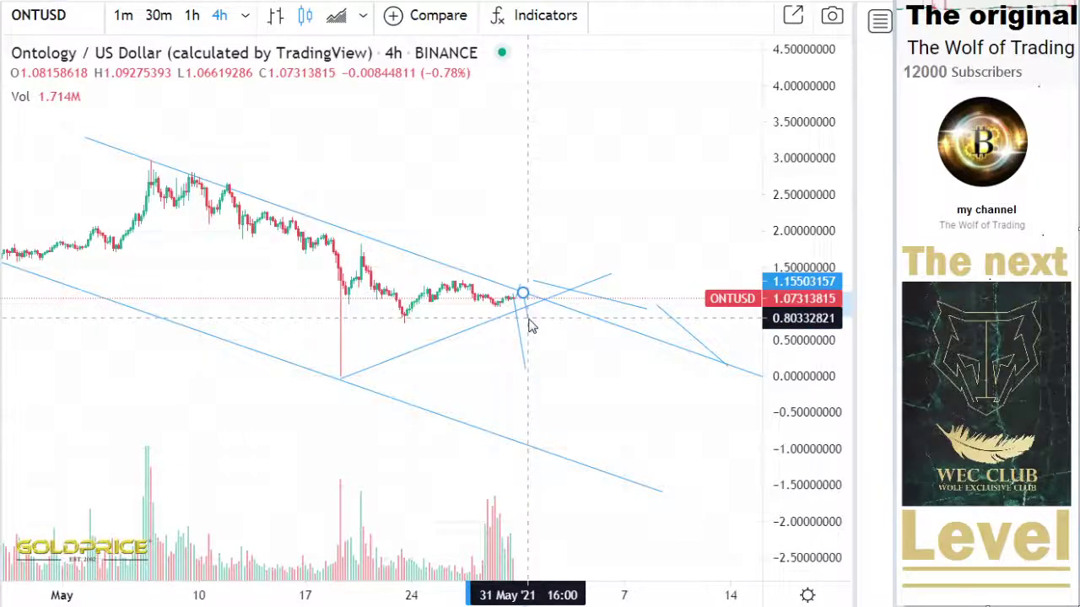
pyautogui.click(529, 318)
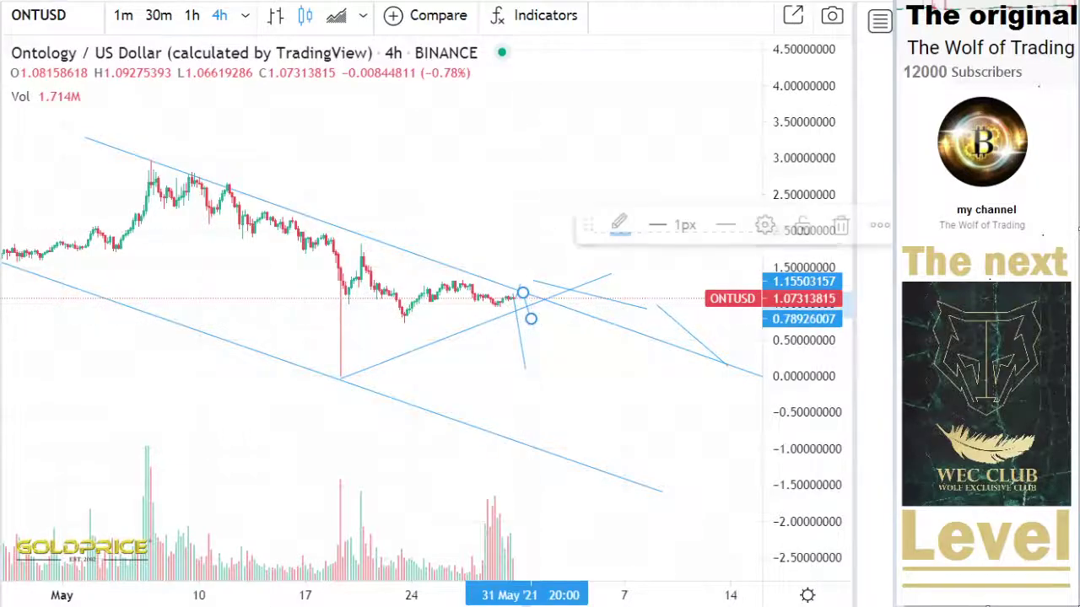
pyautogui.click(544, 302)
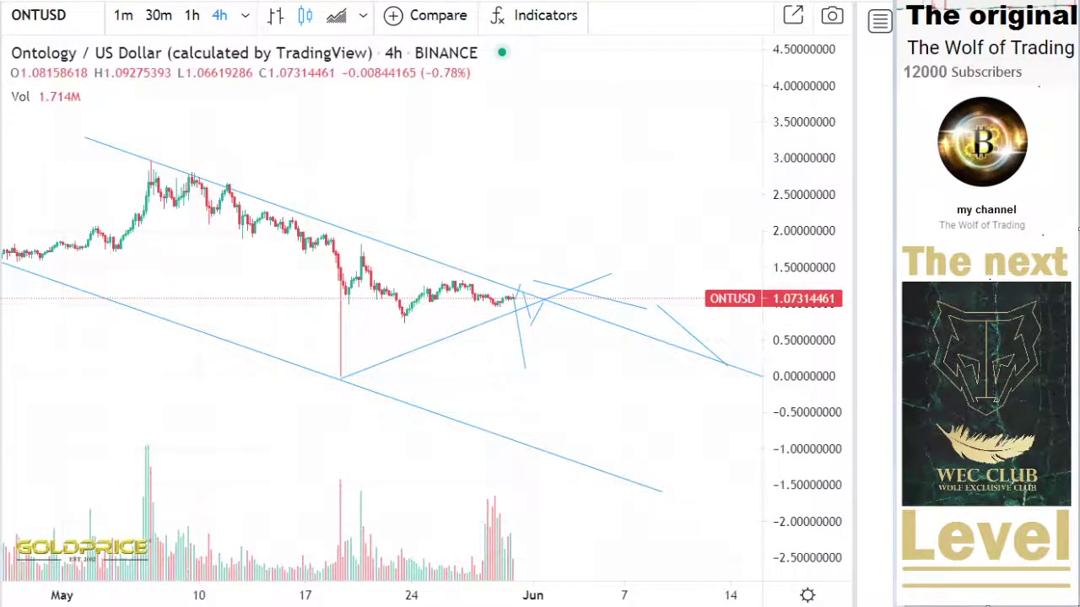
# Draw a steep falling line from the end of the short rising line, from about 1.03 down to about 0.20.
pyautogui.click(2, 48)
pyautogui.click(34, 48)
pyautogui.click(548, 301)
pyautogui.click(563, 362)
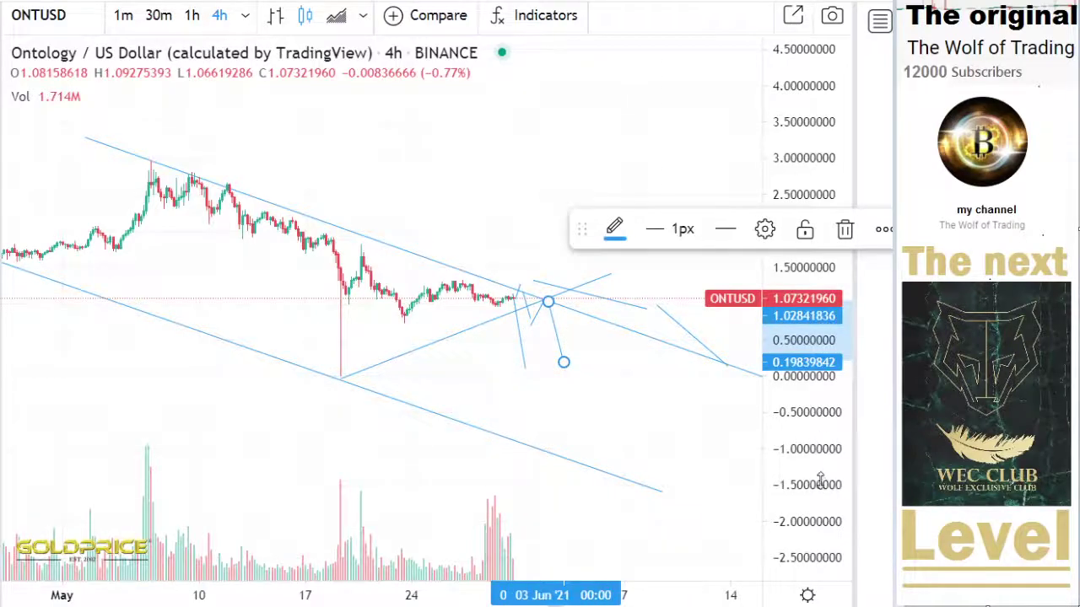
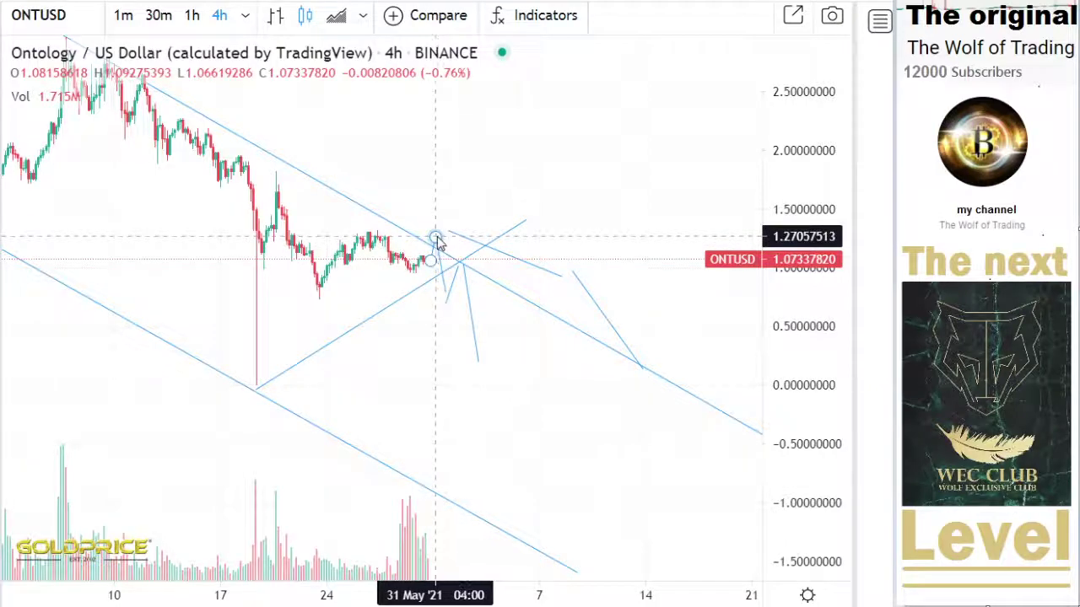
# Raise the short breakout line's upper end to about 1.33 and reposition the adjoining falling line from about 1.37 to 1.29, ending 6 June.
pyautogui.click(398, 185)
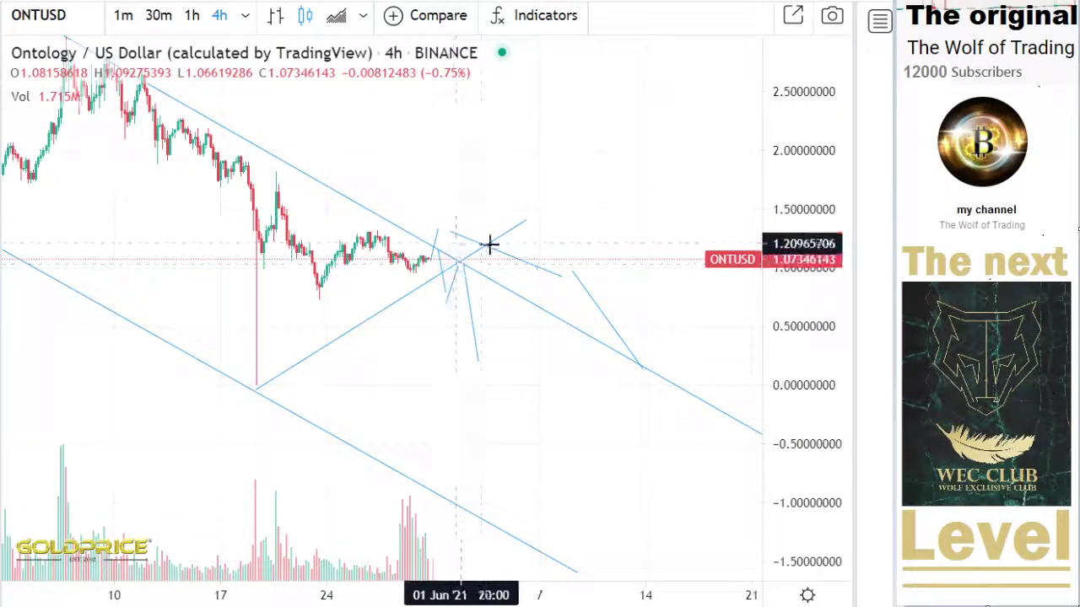
pyautogui.moveTo(565, 281); pyautogui.dragTo(506, 229)
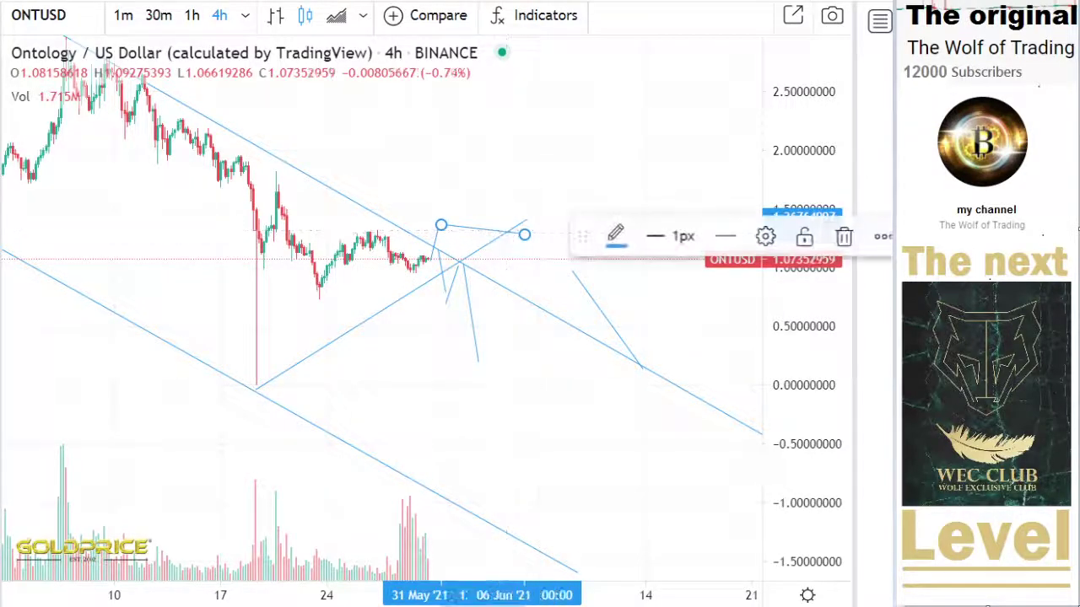
# Draw a falling line from about 1.30 on 6 June to about 0.93 on 9 June, linking the nearly flat line to the steep decline.
pyautogui.click(2, 50)
pyautogui.click(32, 58)
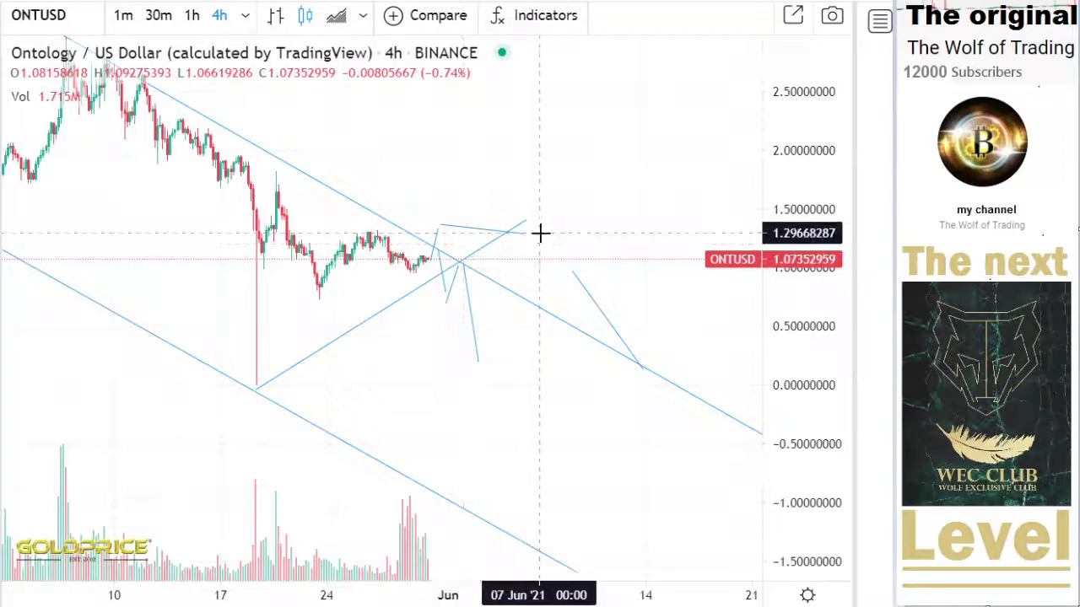
pyautogui.click(579, 280)
pyautogui.click(615, 234)
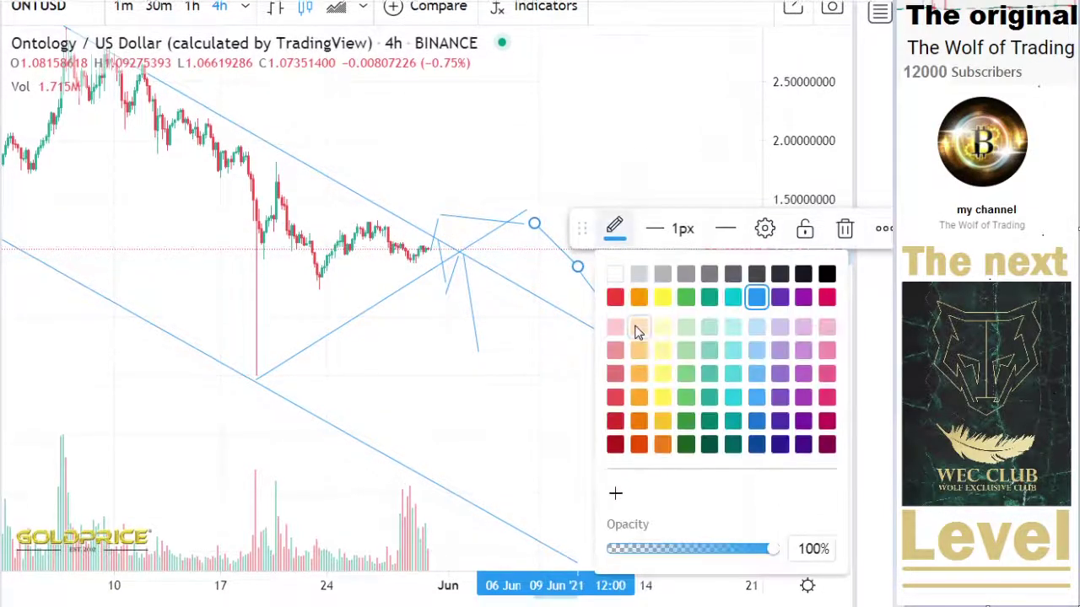
pyautogui.scroll(-4, 591, 338)
pyautogui.scroll(2, 346, 185)
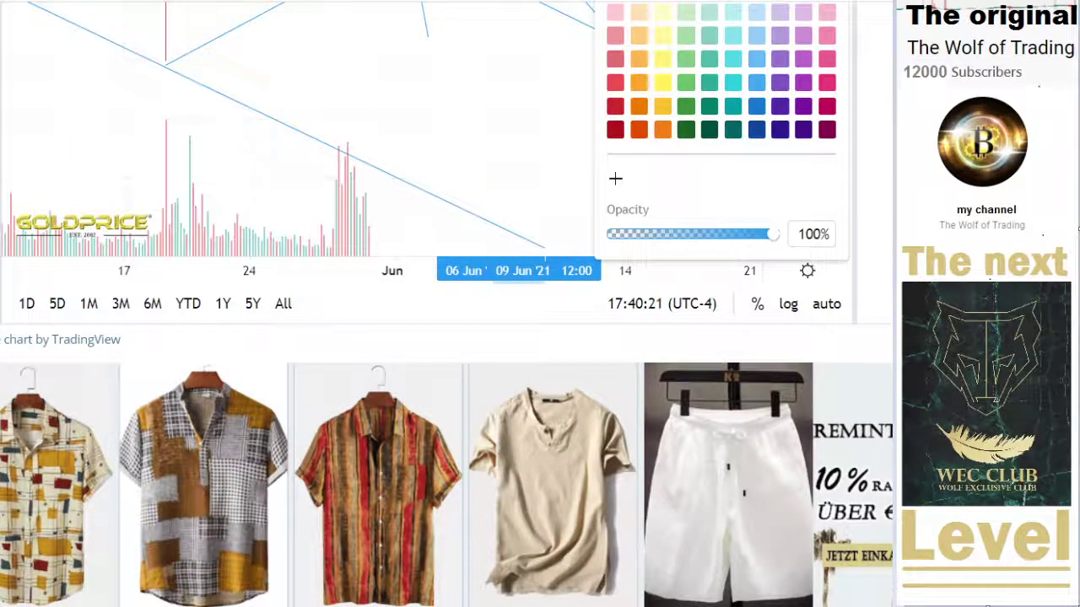
pyautogui.scroll(2, 447, 303)
pyautogui.scroll(1, 447, 304)
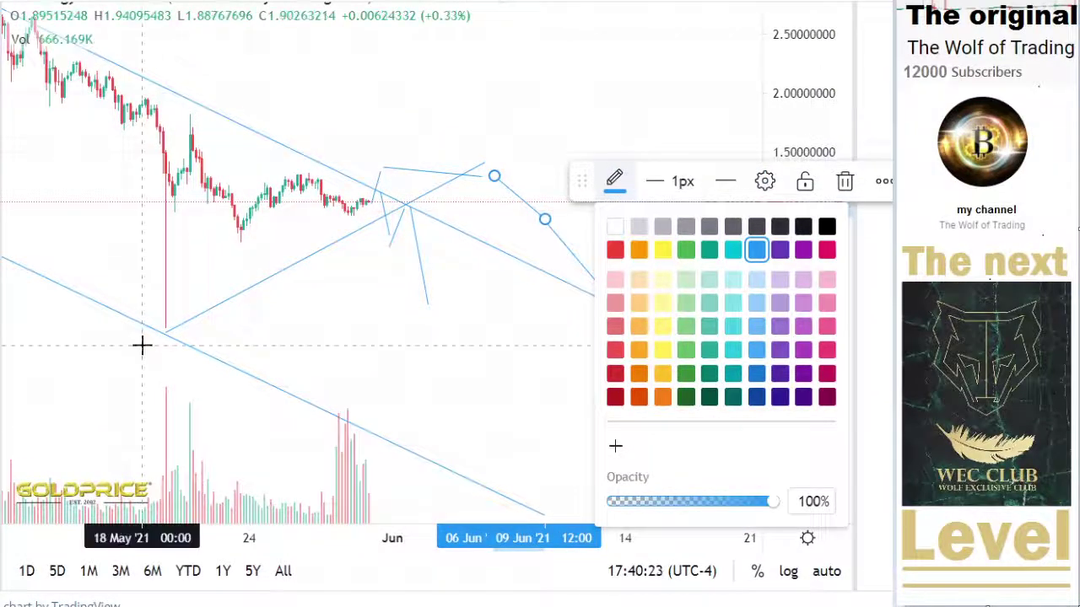
pyautogui.click(143, 347)
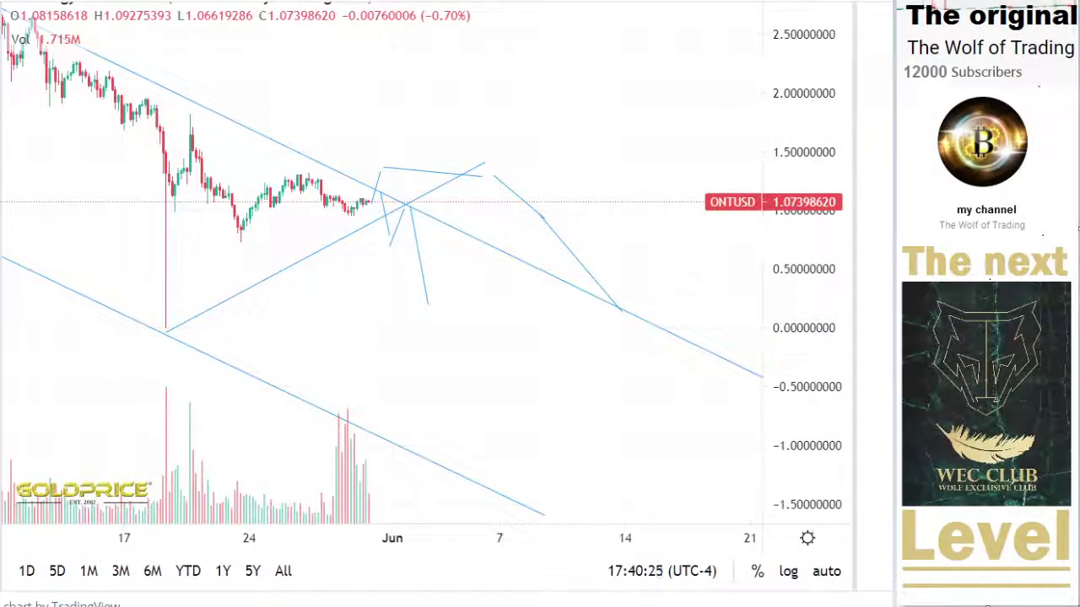
pyautogui.scroll(1, 446, 303)
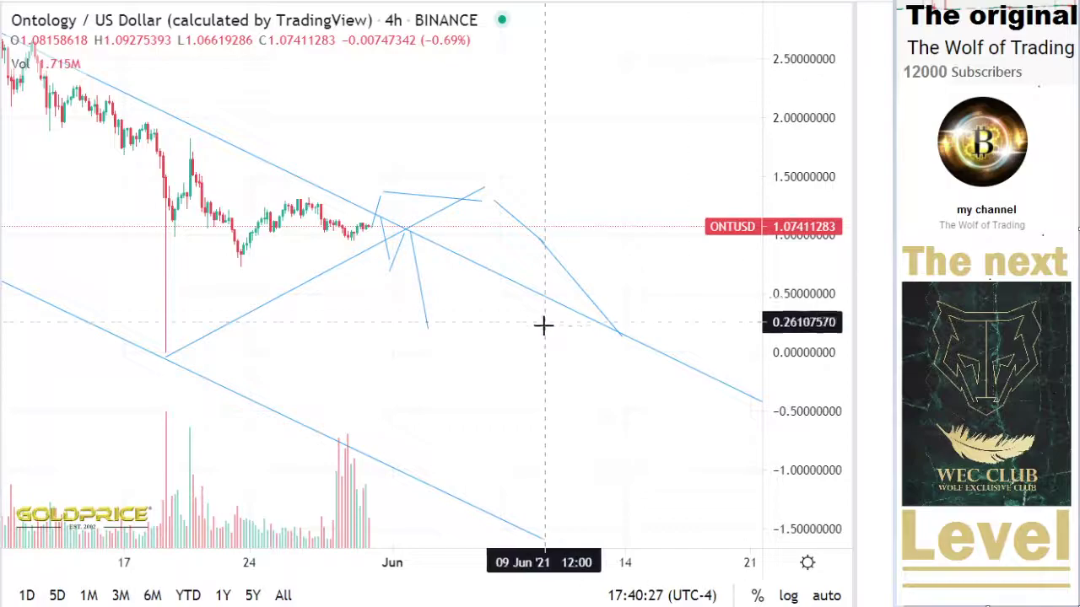
# Draw a nearly horizontal support line from the 19 May wick at about 0.15 to about 0.17 on 16 June.
pyautogui.click(2, 25)
pyautogui.click(36, 26)
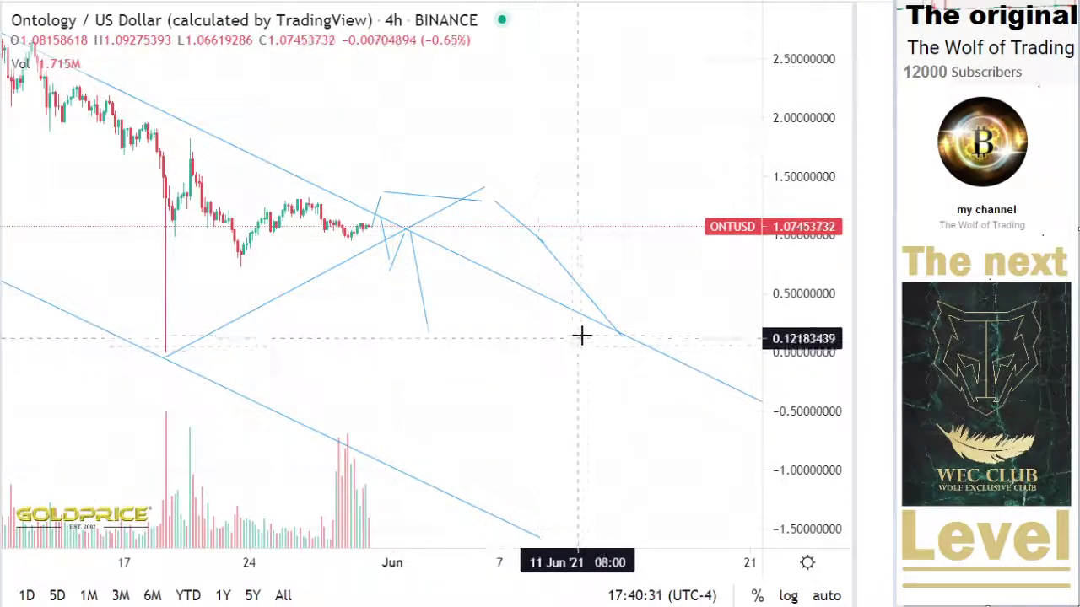
pyautogui.click(163, 335)
pyautogui.click(662, 332)
pyautogui.scroll(-2, 342, 200)
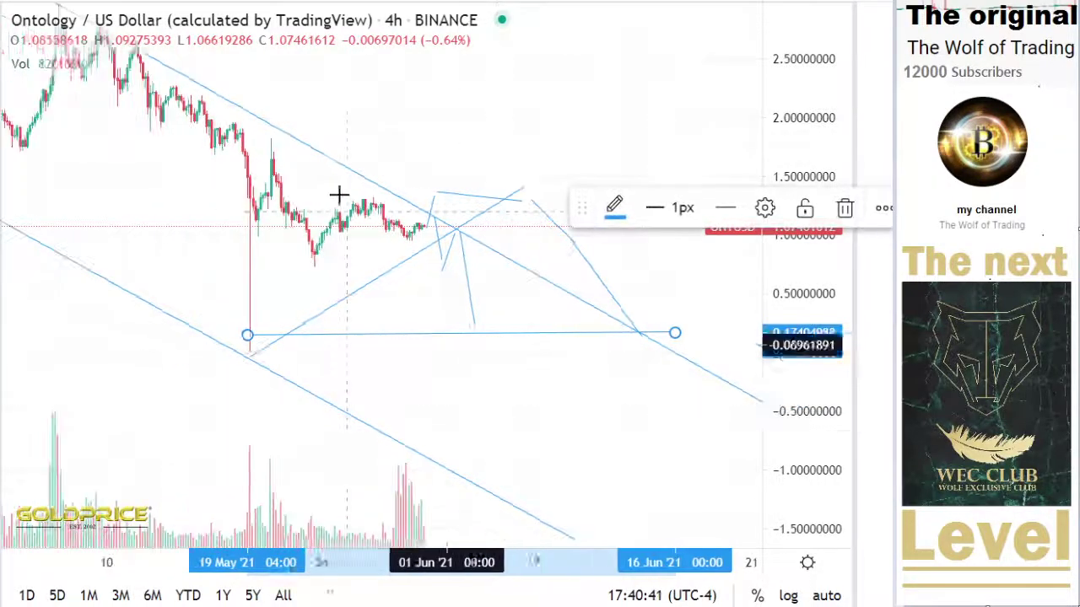
# Switch the ONTUSD chart to the 1-day interval and examine the earlier price lows near the level of the horizontal line.
pyautogui.scroll(1, 447, 304)
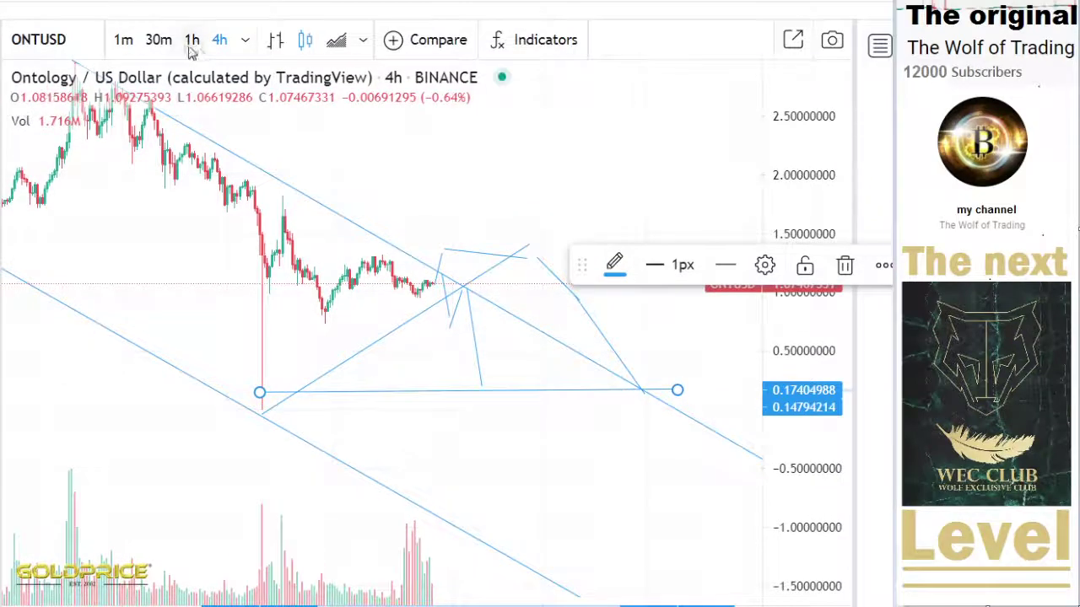
pyautogui.click(245, 43)
pyautogui.click(272, 313)
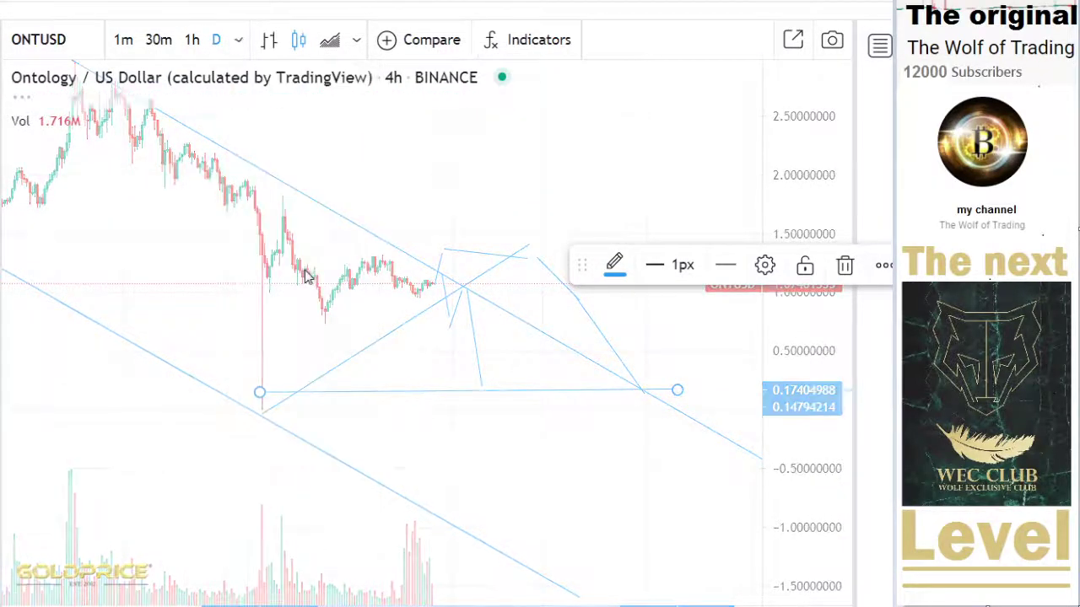
pyautogui.moveTo(320, 331); pyautogui.dragTo(543, 323)
pyautogui.scroll(-5, 531, 345)
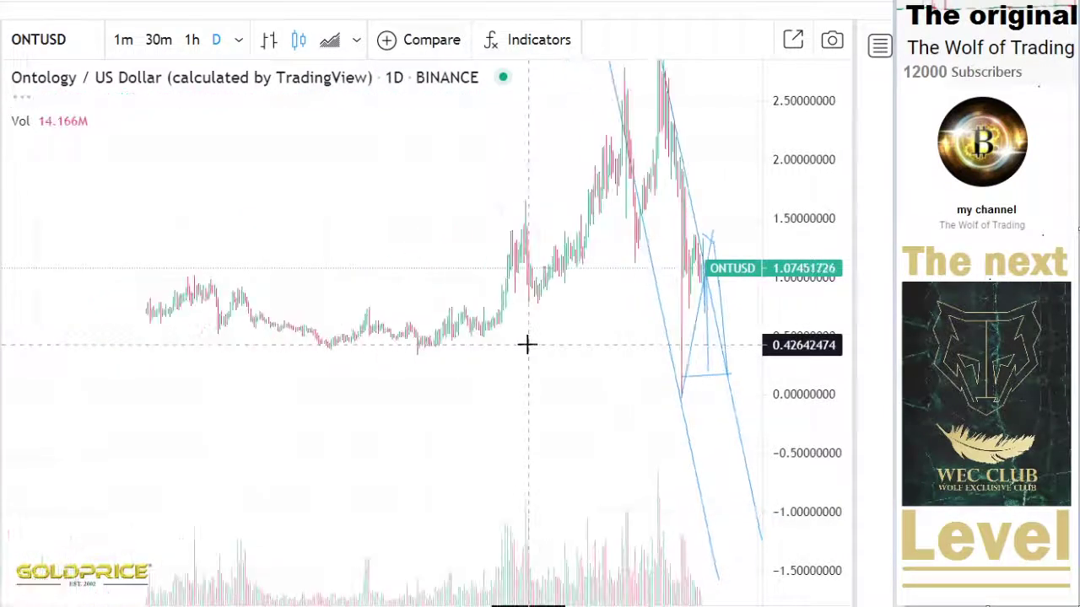
pyautogui.scroll(6, 528, 346)
pyautogui.moveTo(379, 378); pyautogui.dragTo(301, 397)
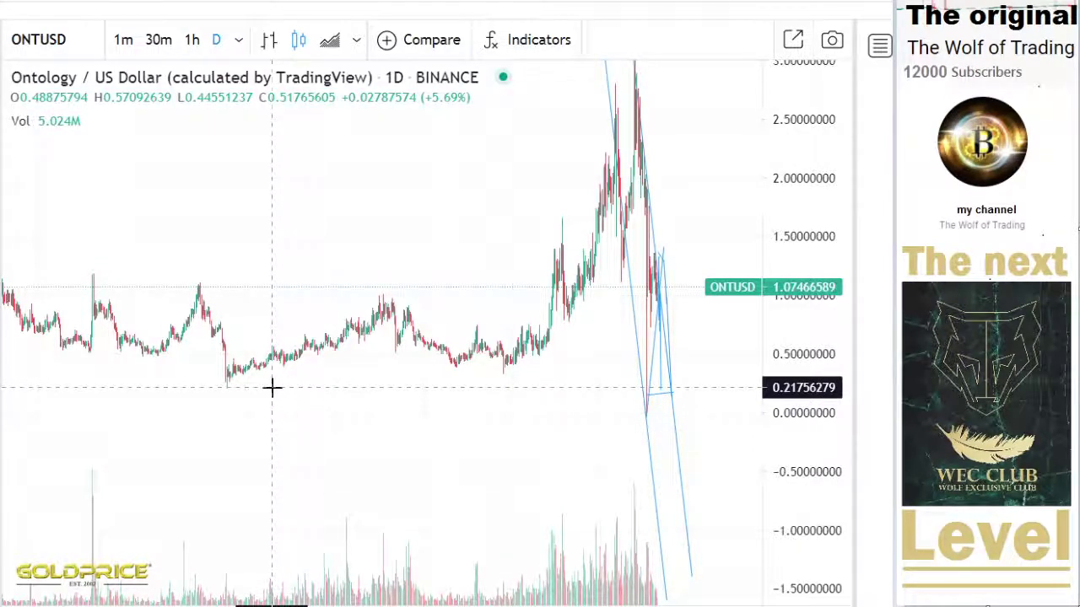
pyautogui.moveTo(271, 387); pyautogui.dragTo(391, 427)
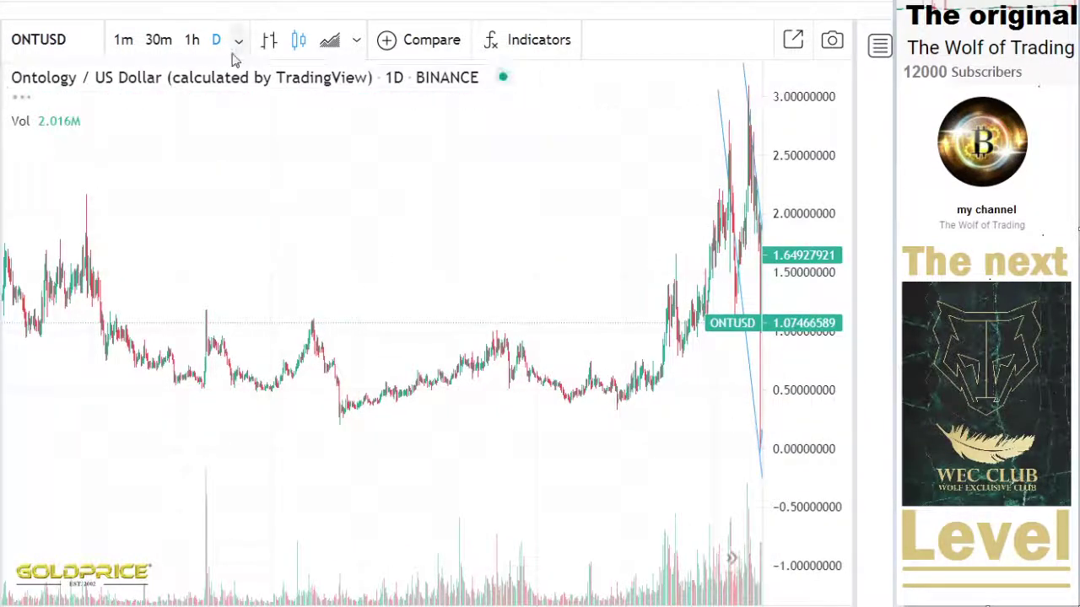
# Switch the ONTUSD chart to the 1-week interval and examine the price history back to the first candles.
pyautogui.click(238, 41)
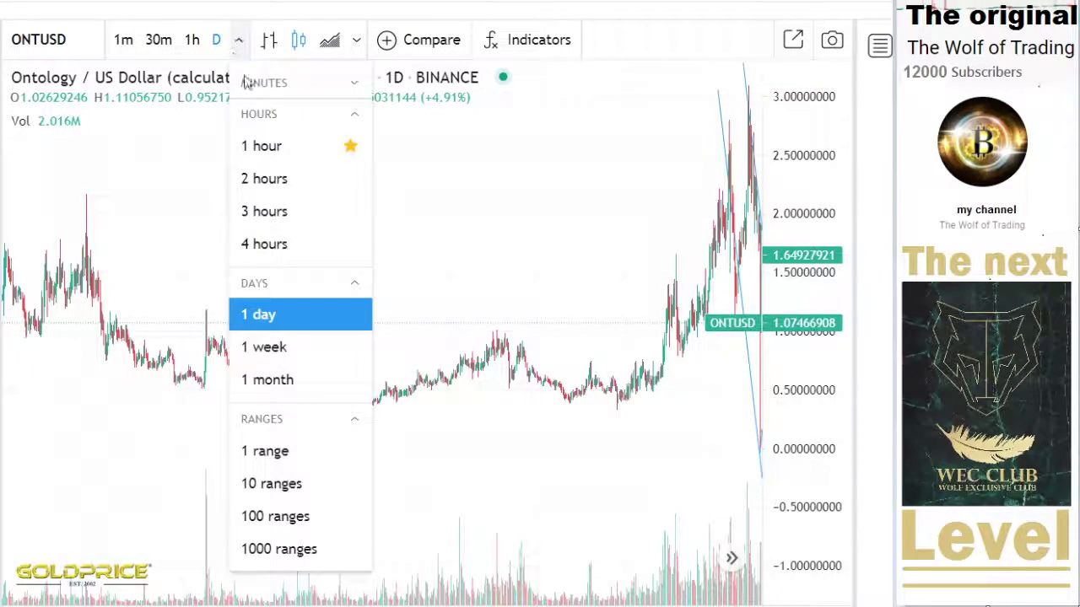
pyautogui.click(289, 349)
pyautogui.moveTo(470, 369); pyautogui.dragTo(250, 357)
pyautogui.scroll(2, 252, 358)
pyautogui.moveTo(278, 391); pyautogui.dragTo(634, 381)
pyautogui.scroll(2, 538, 370)
pyautogui.scroll(2, 538, 369)
pyautogui.scroll(2, 634, 380)
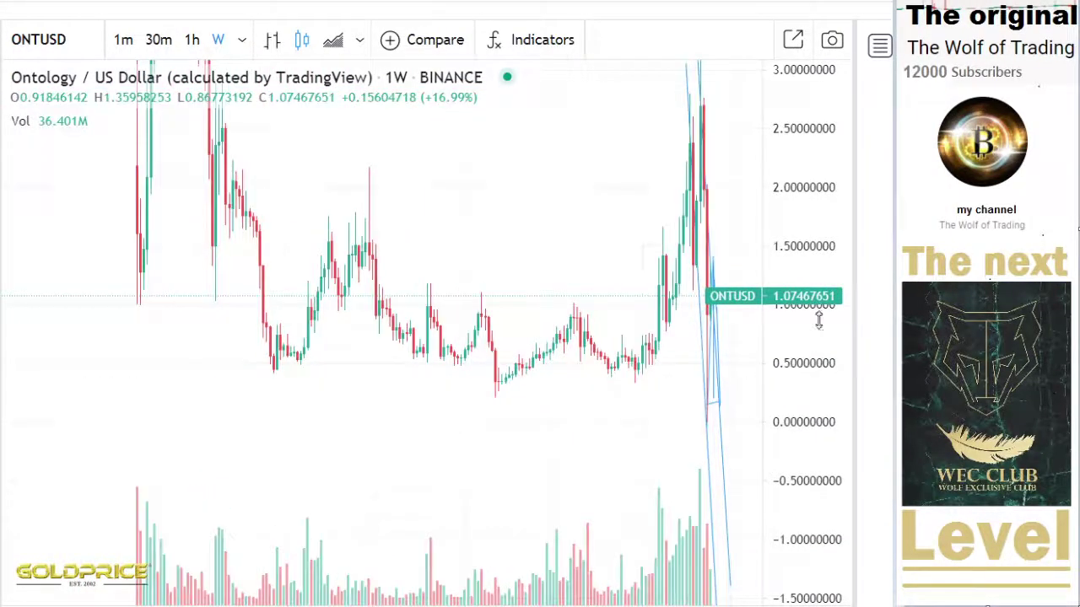
# Compress the weekly price scale and compare the 19 May wick low and drawn channel with the earlier lows.
pyautogui.moveTo(819, 320); pyautogui.dragTo(798, 455)
pyautogui.scroll(2, 674, 419)
pyautogui.moveTo(600, 399); pyautogui.dragTo(444, 366)
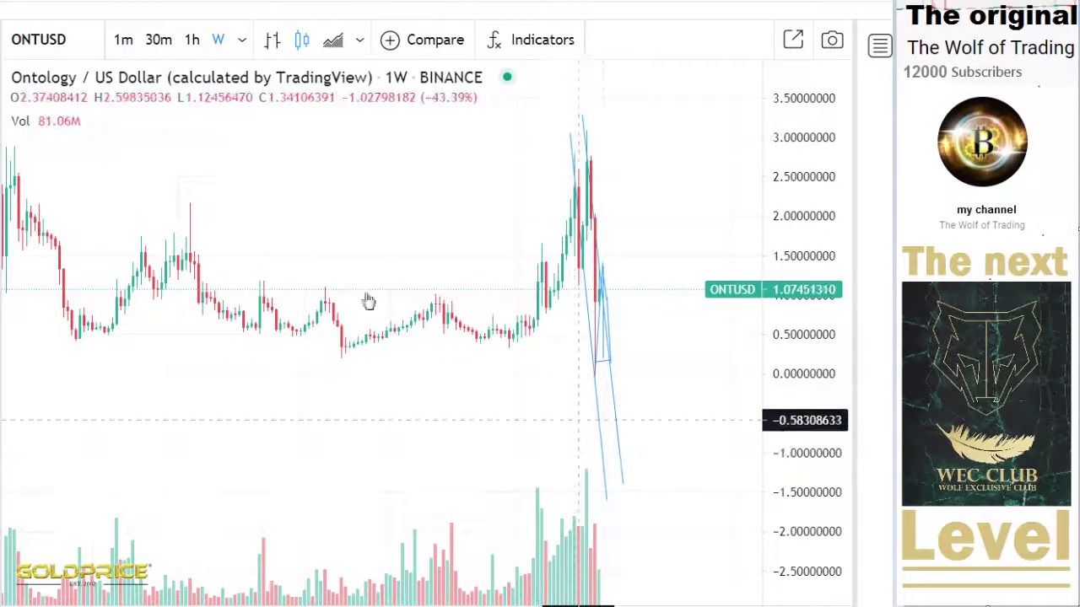
pyautogui.scroll(-5, 466, 373)
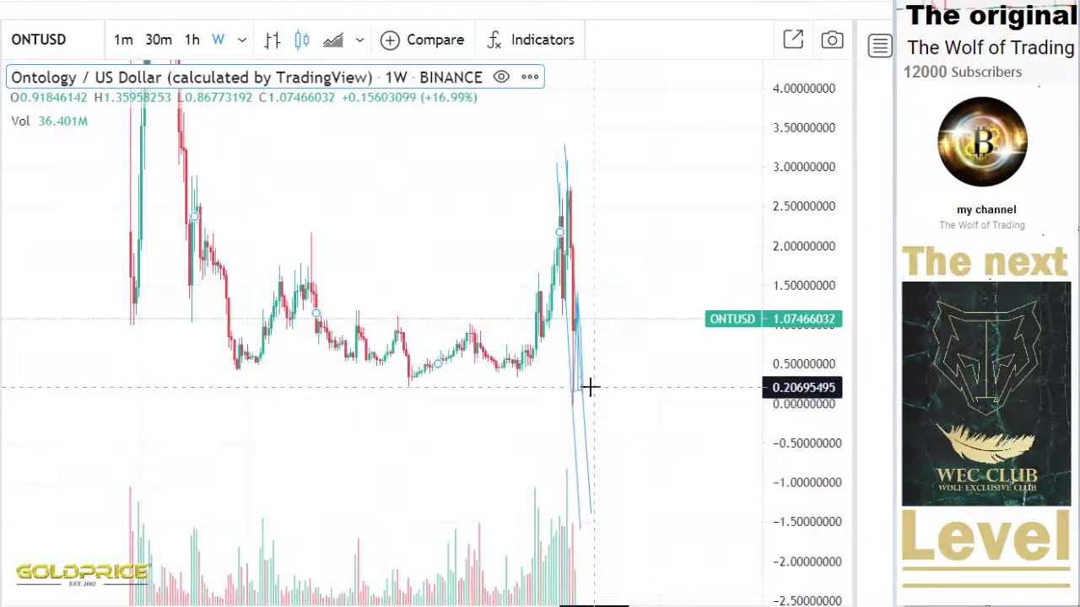
pyautogui.moveTo(459, 371); pyautogui.dragTo(362, 389)
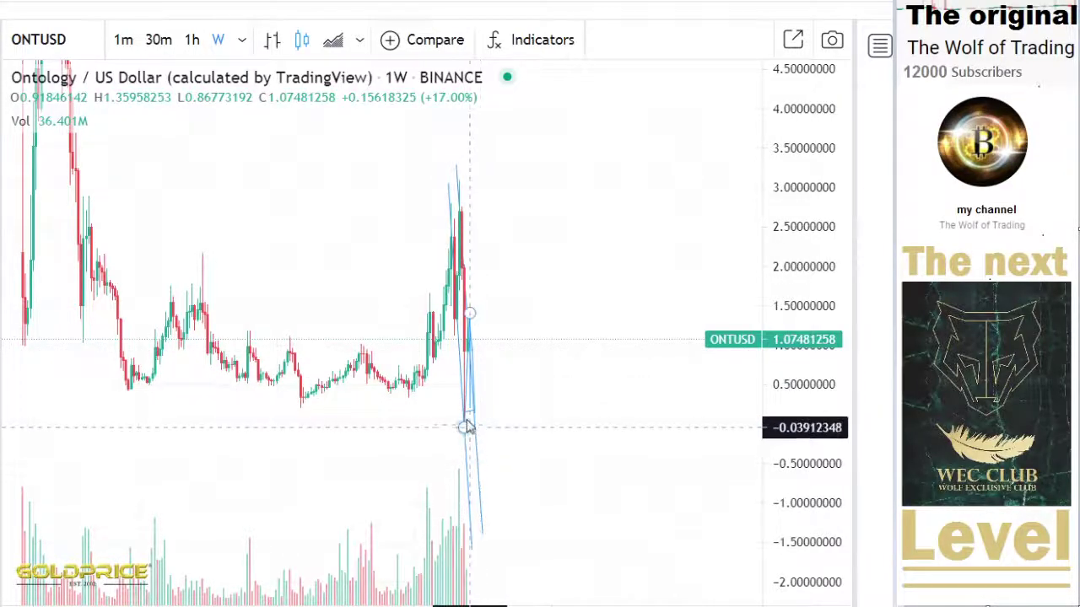
pyautogui.click(467, 415)
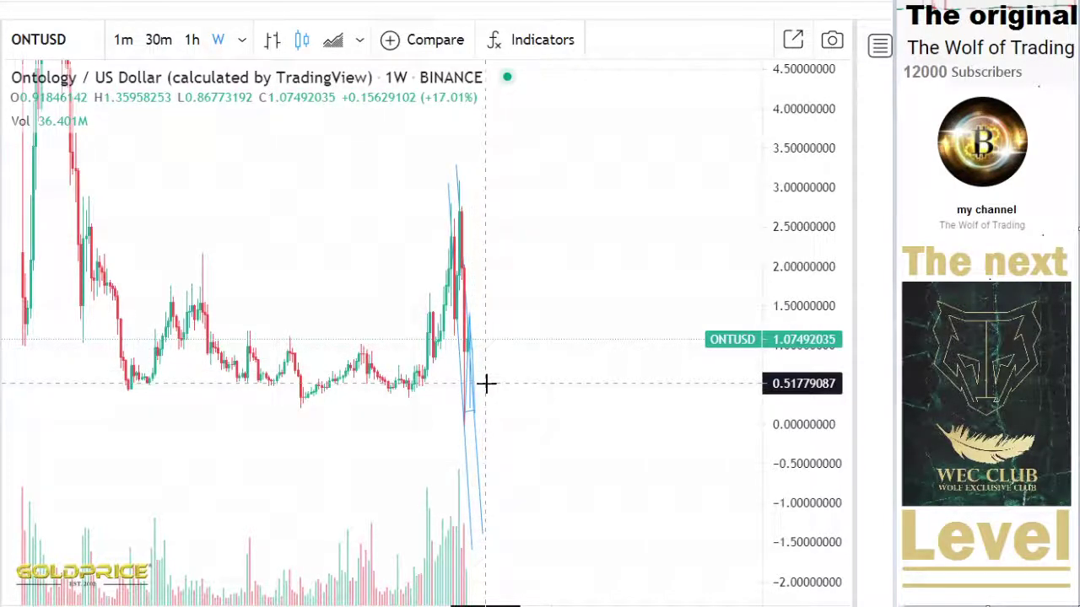
# Return the ONTUSD chart to the 4-hour interval and review the full channel with its projected price paths and support line.
pyautogui.click(241, 40)
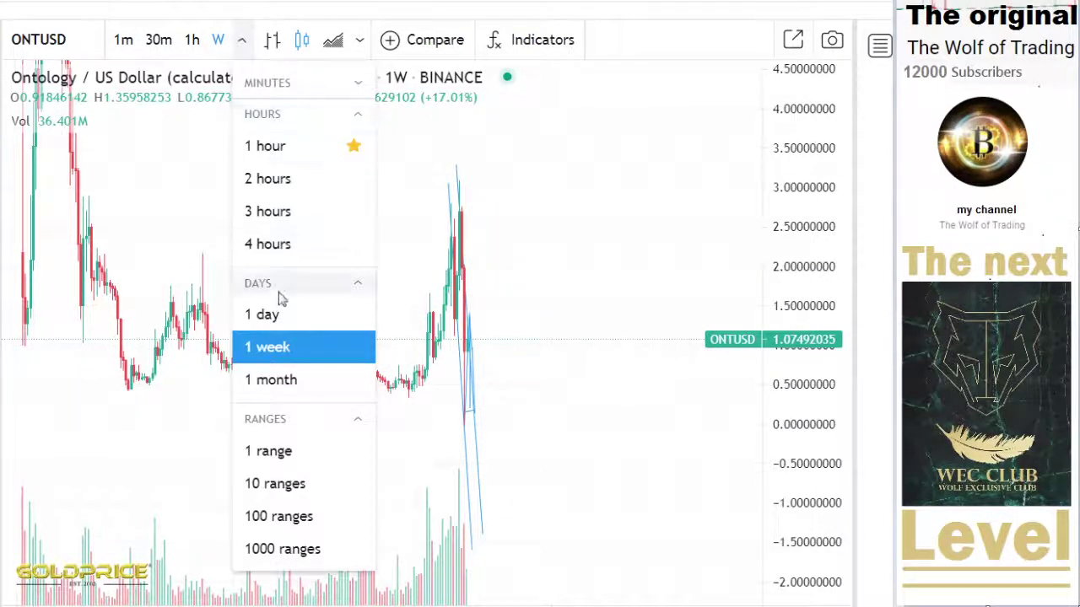
pyautogui.click(284, 244)
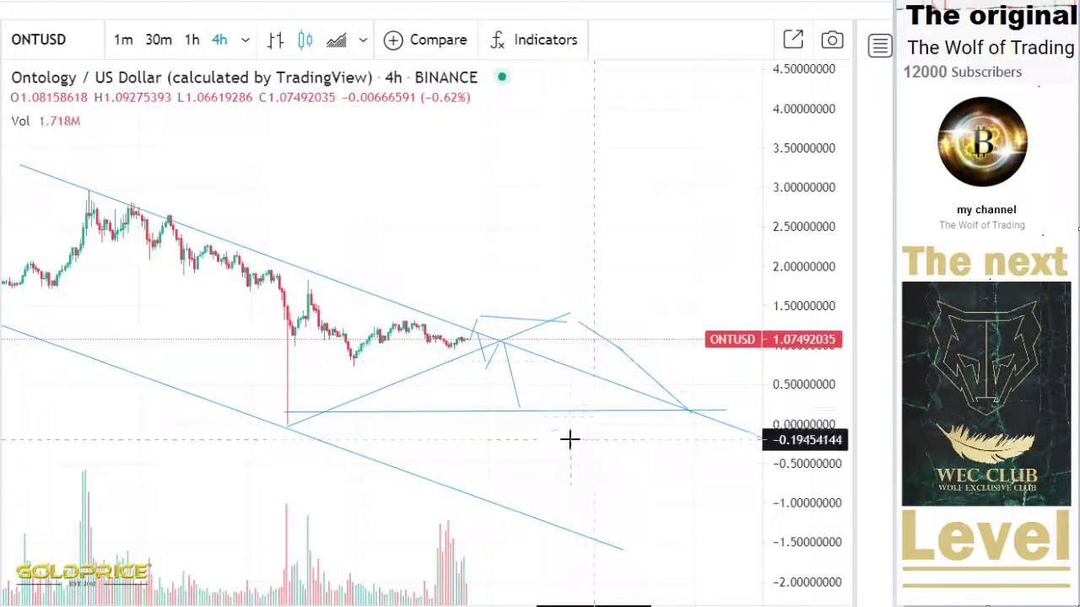
pyautogui.moveTo(569, 440); pyautogui.dragTo(497, 412)
pyautogui.scroll(-6, 493, 423)
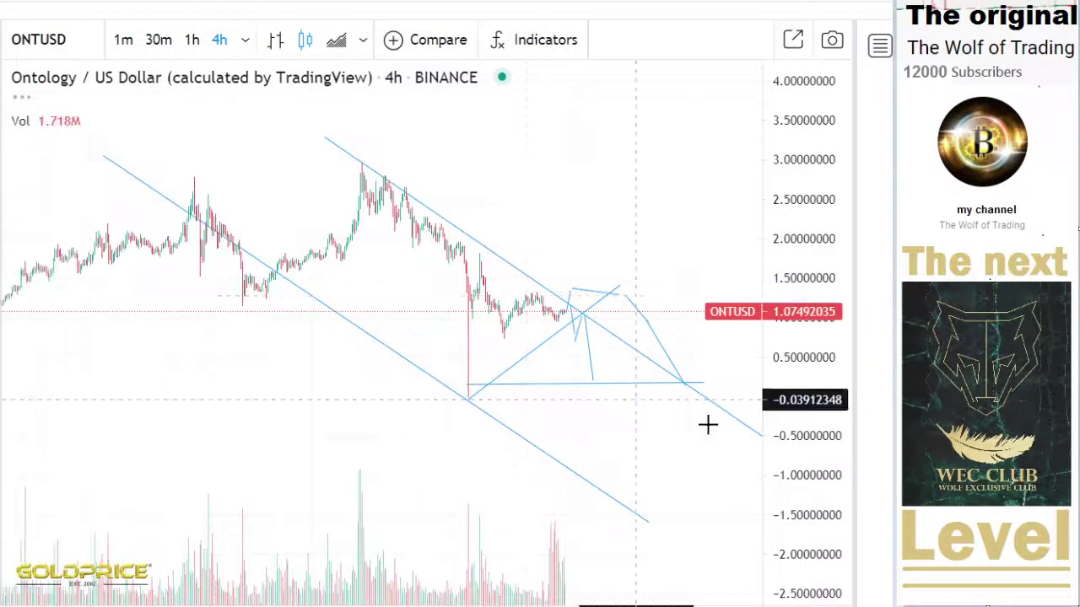
pyautogui.scroll(5, 728, 337)
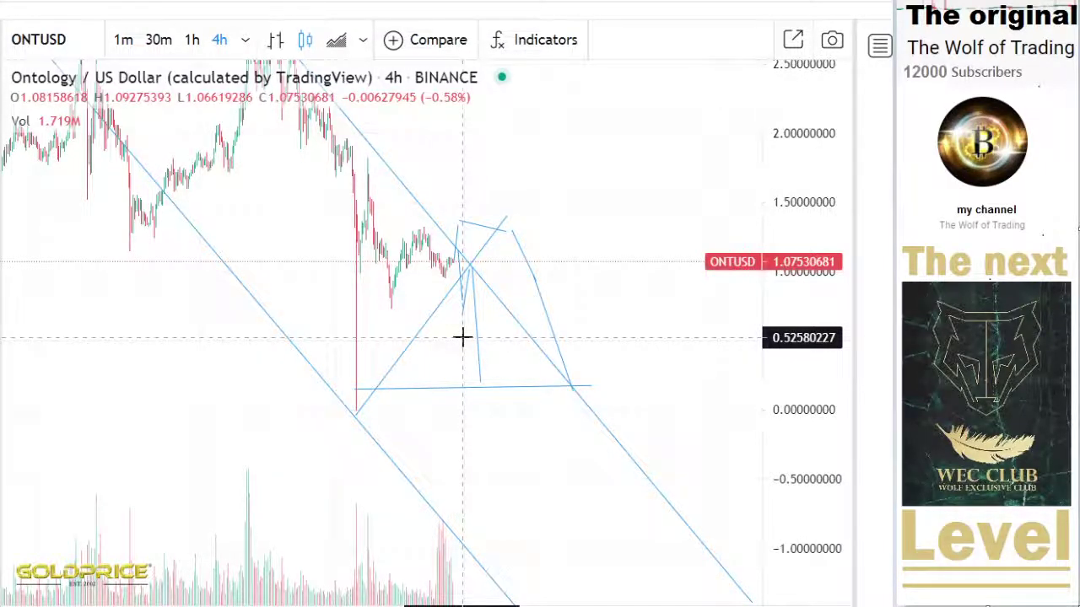
pyautogui.moveTo(284, 262)
pyautogui.mouseDown()
pyautogui.moveTo(335, 299)
pyautogui.moveTo(375, 389)
pyautogui.mouseUp()
pyautogui.moveTo(789, 336); pyautogui.dragTo(762, 474)
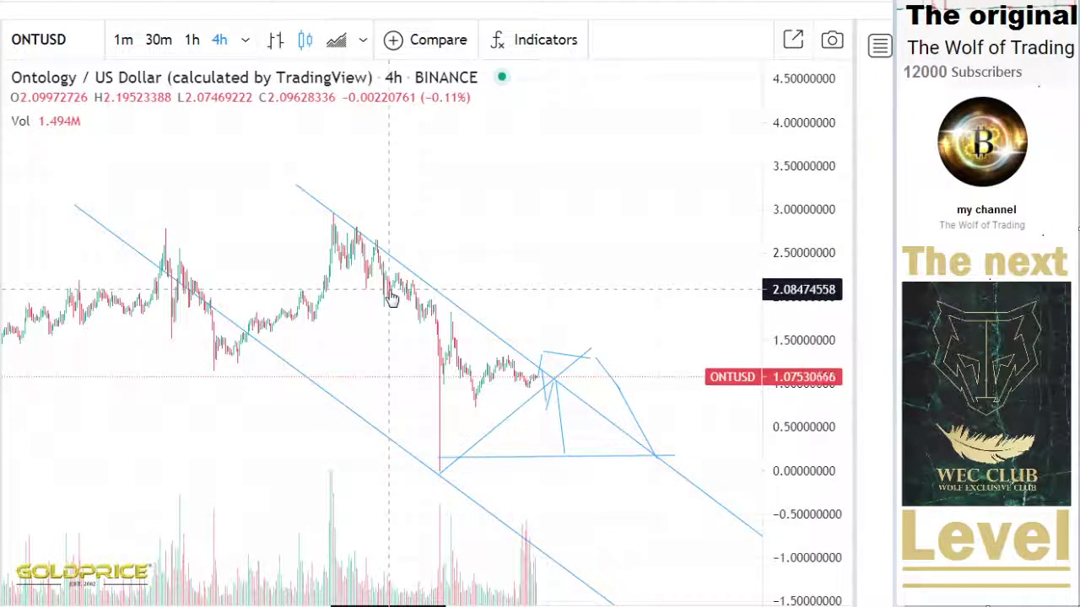